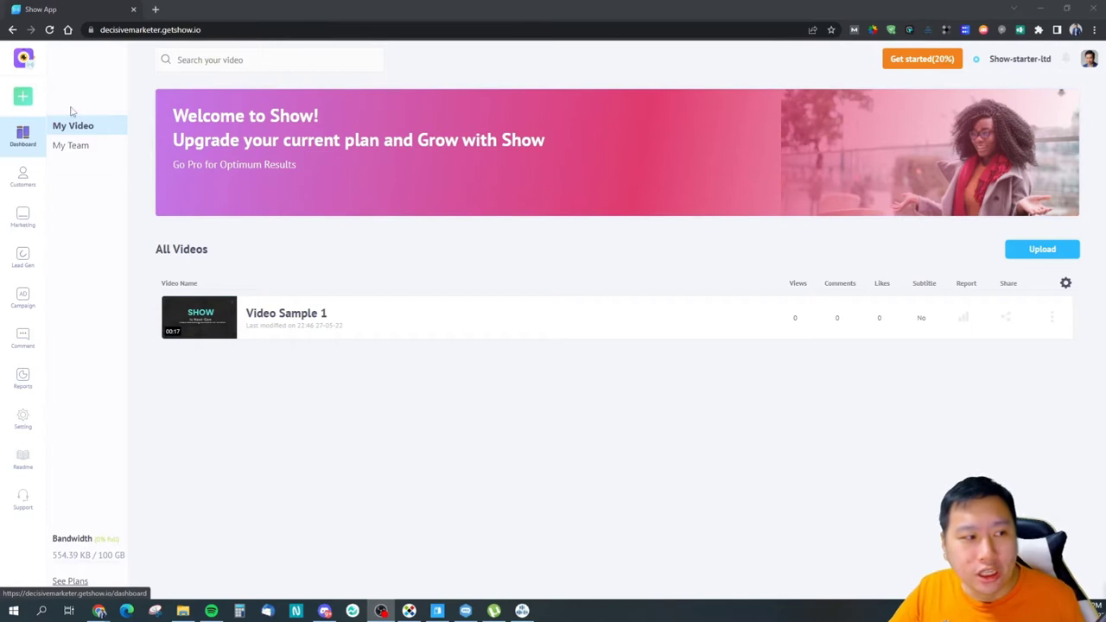
Step: Open Account settings on the Player and Page Branding page and scroll through its options
left_click(1087, 61)
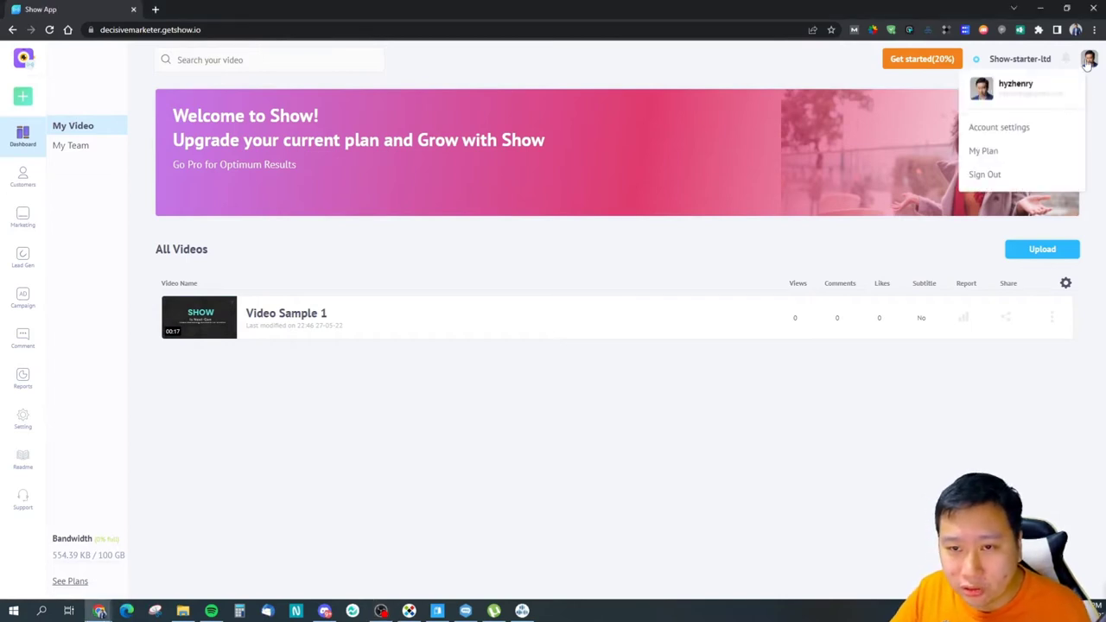
left_click(997, 135)
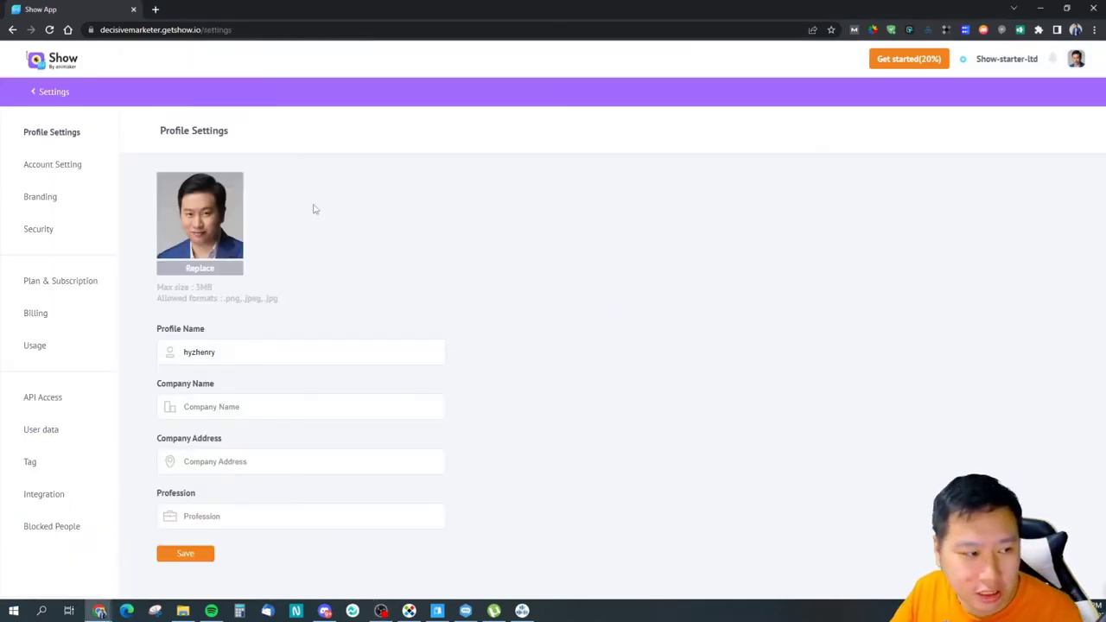
left_click(41, 198)
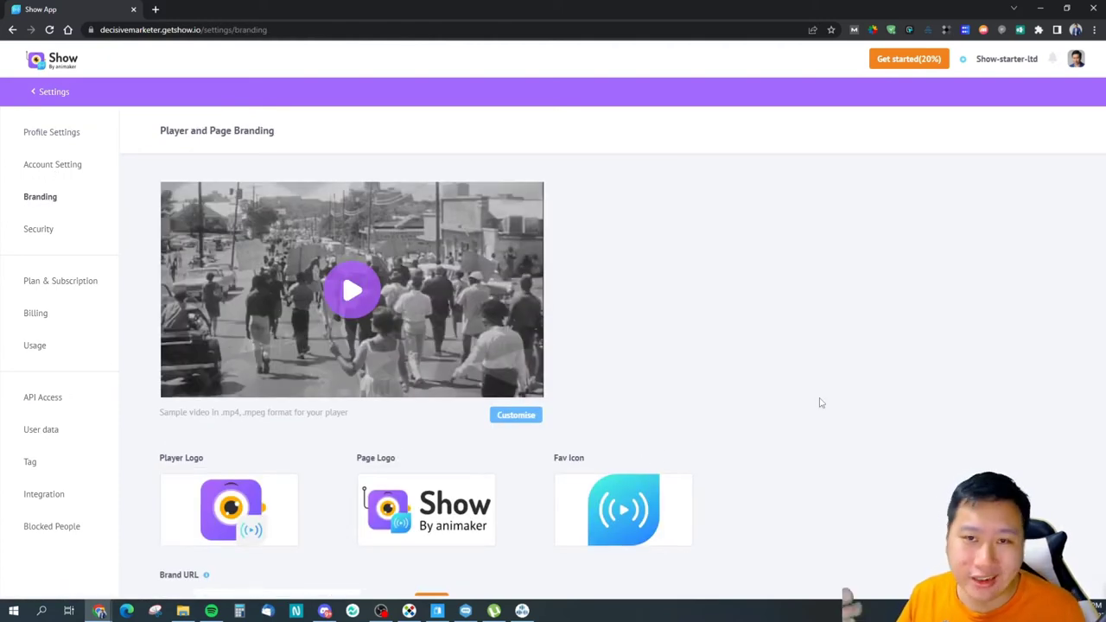
scroll(546, 407, "down", 1)
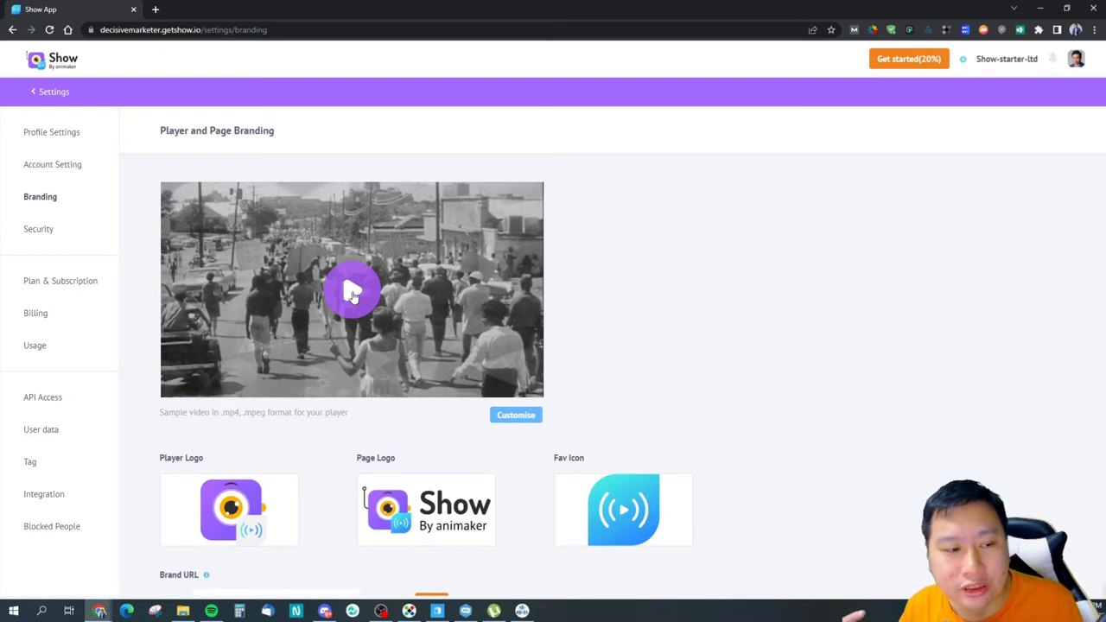
scroll(353, 294, "down", 1)
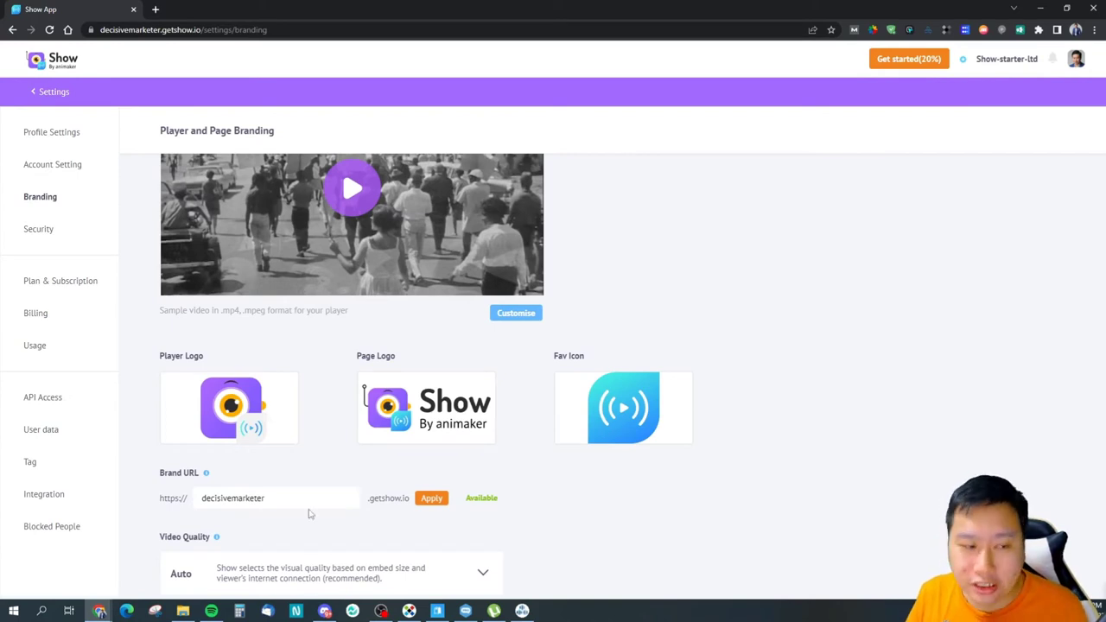
mouse_move(176, 442)
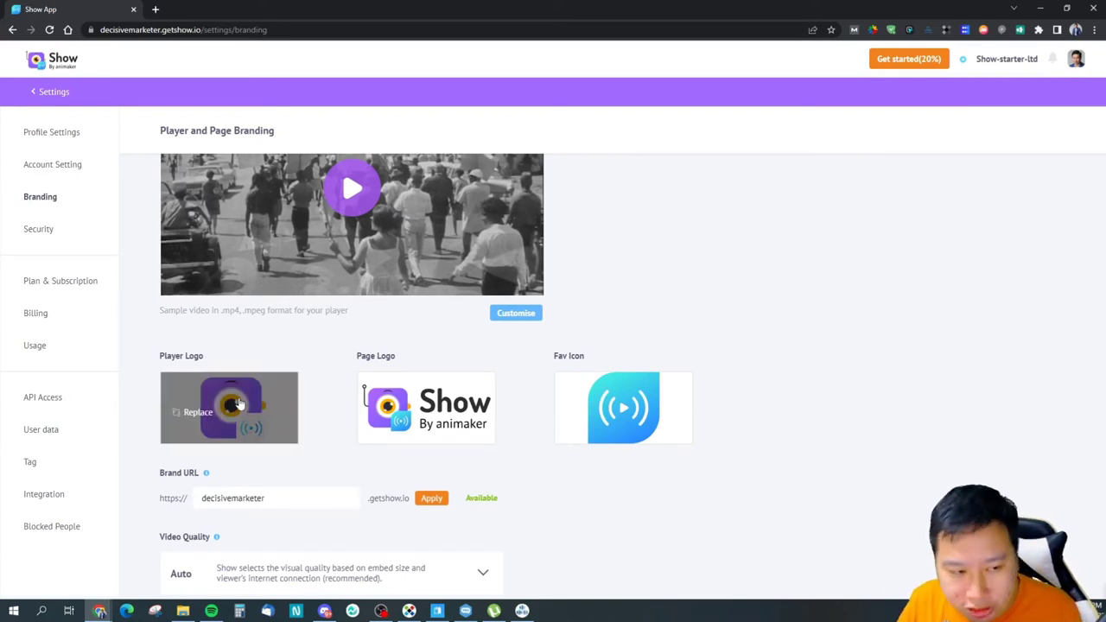
scroll(328, 275, "up", 1)
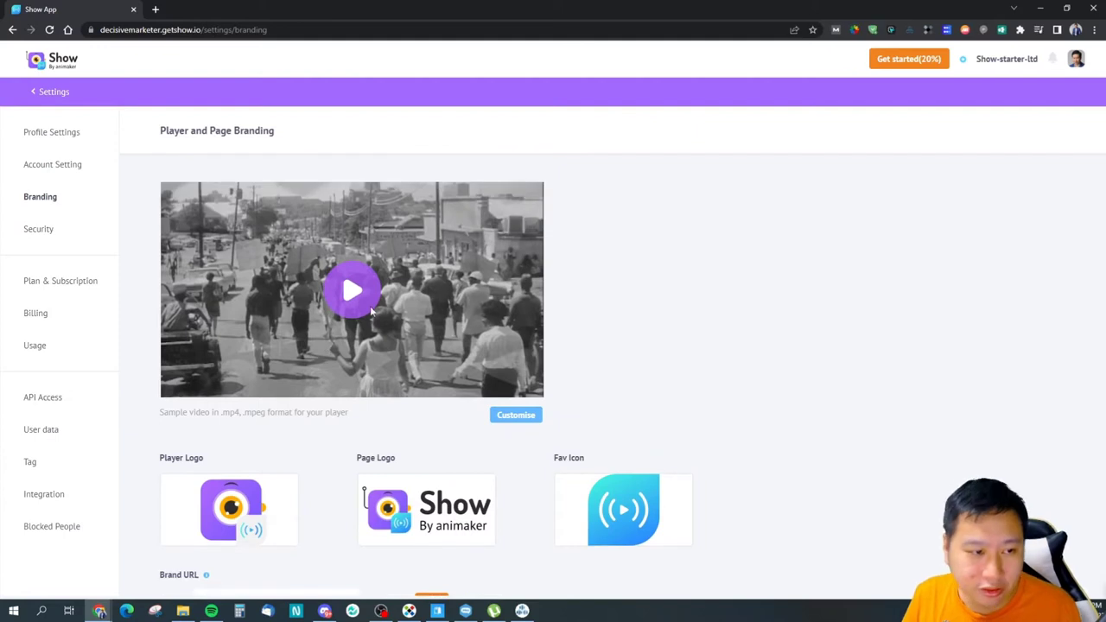
Step: Play and pause the sample player video in the branding preview
left_click(353, 288)
left_click(182, 379)
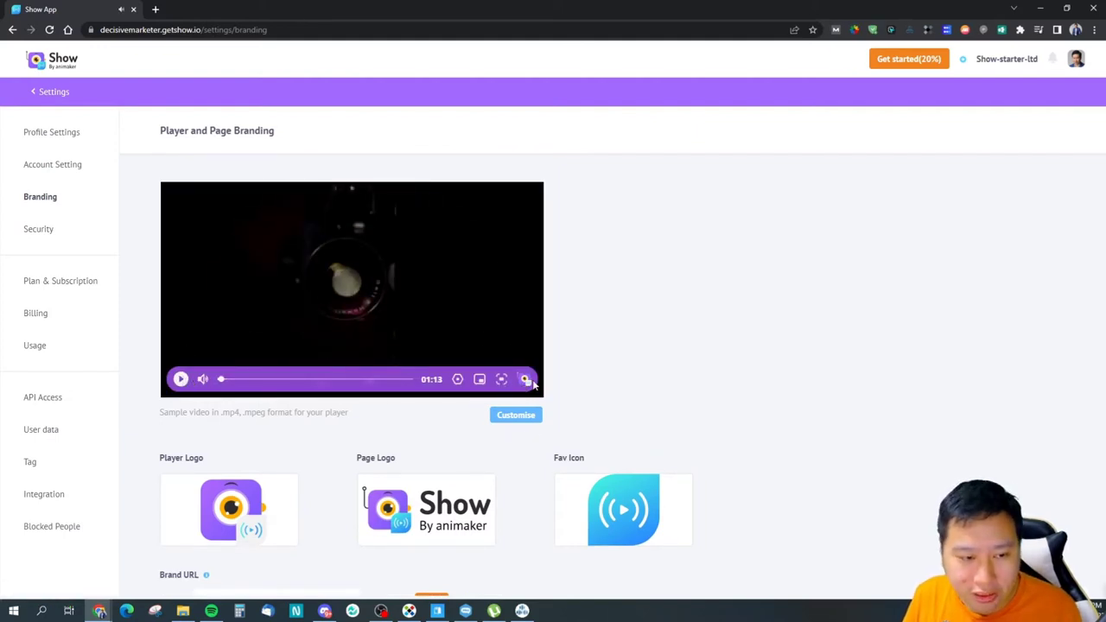
scroll(526, 380, "down", 1)
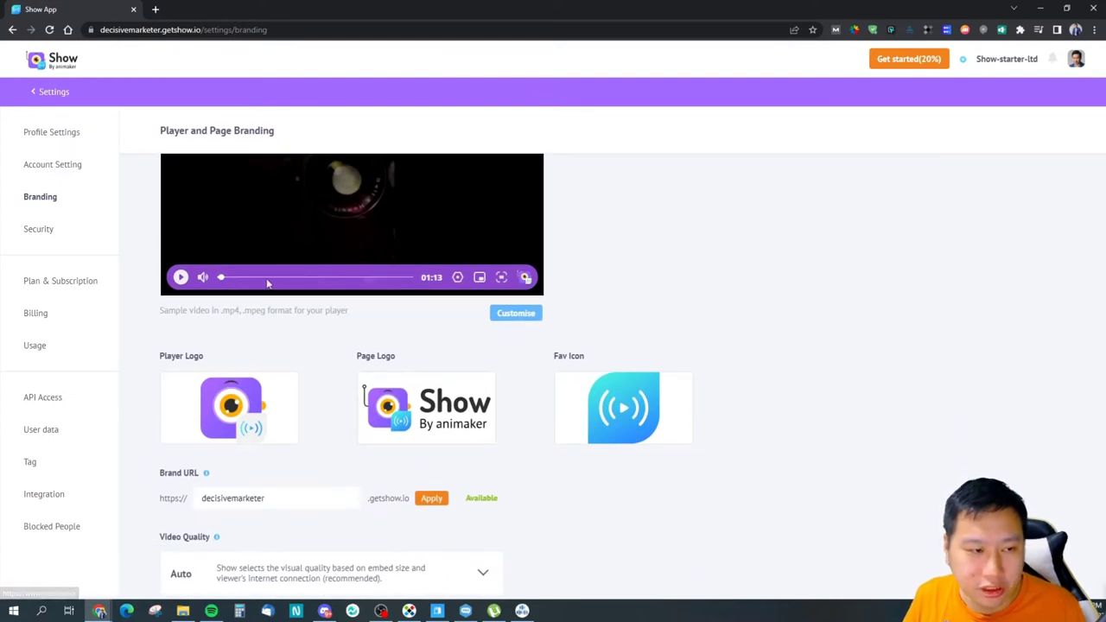
mouse_move(277, 431)
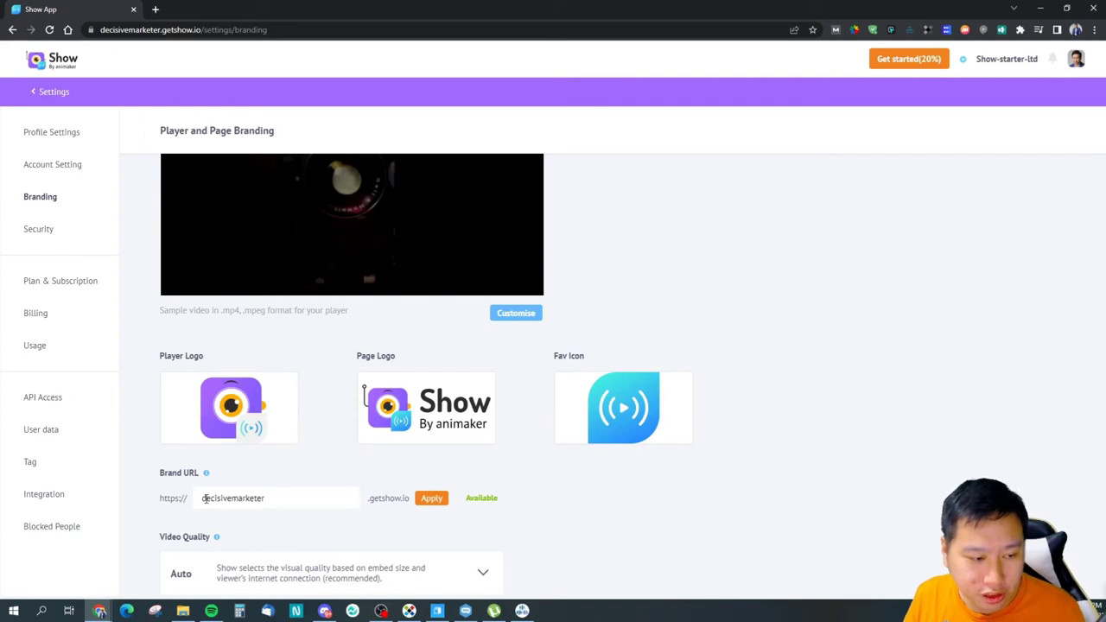
Step: Show the Video Quality options, leaving quality on Auto
left_click(201, 31)
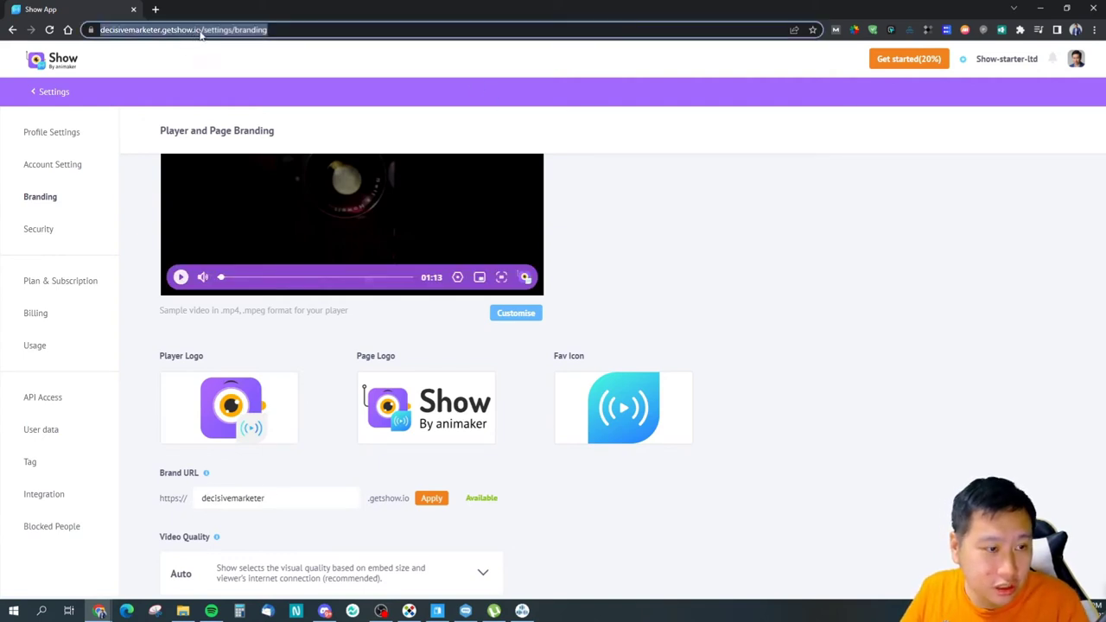
left_click(896, 389)
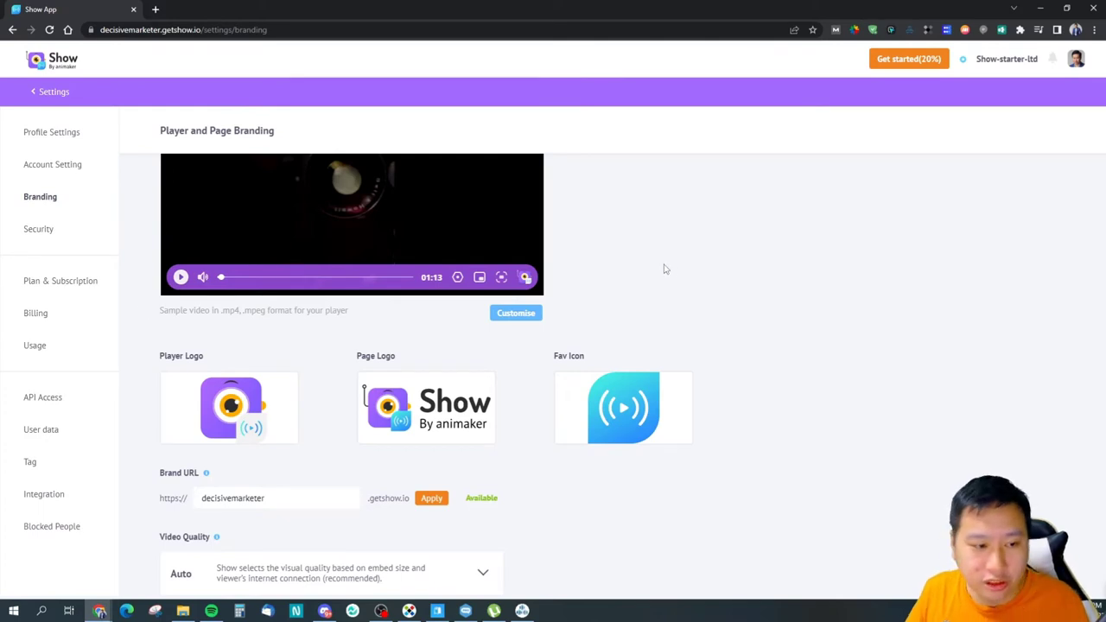
mouse_move(450, 436)
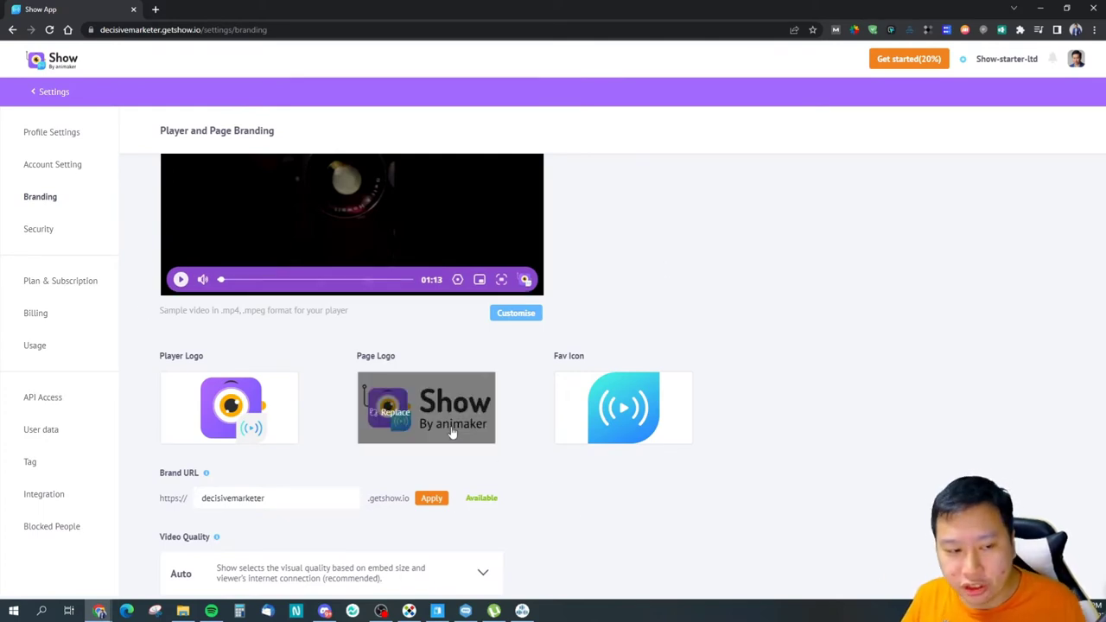
mouse_move(642, 413)
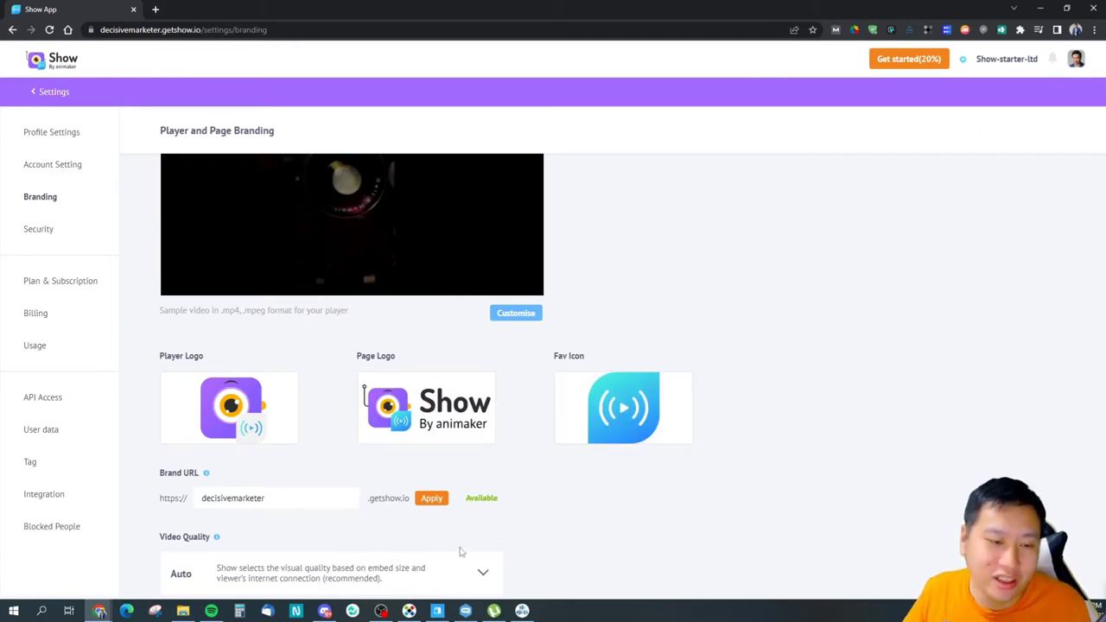
left_click(484, 573)
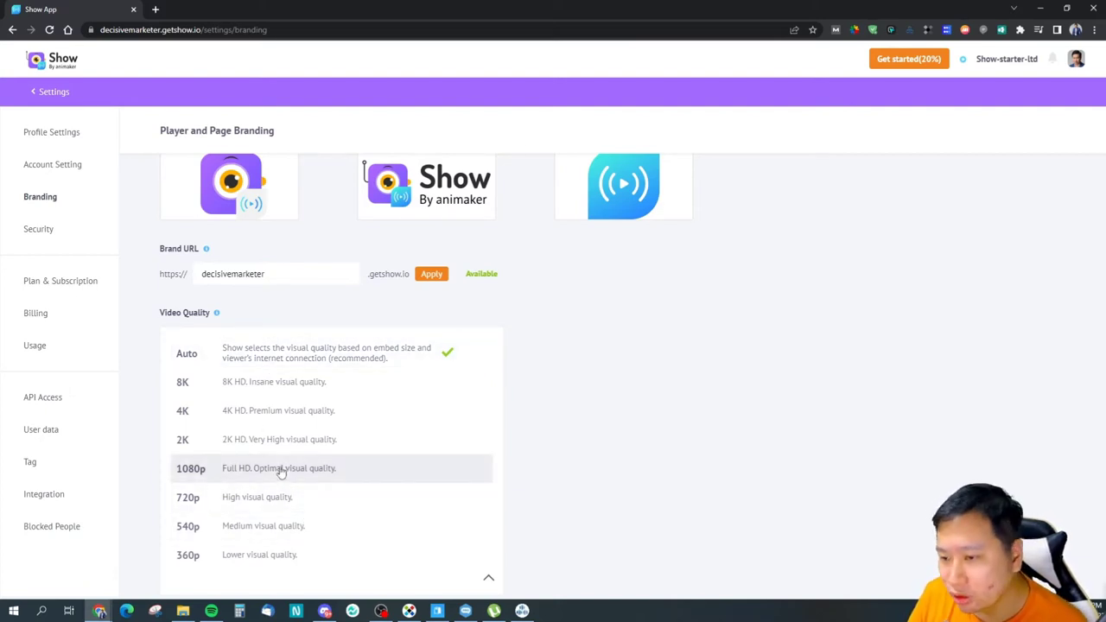
scroll(256, 482, "up", 2)
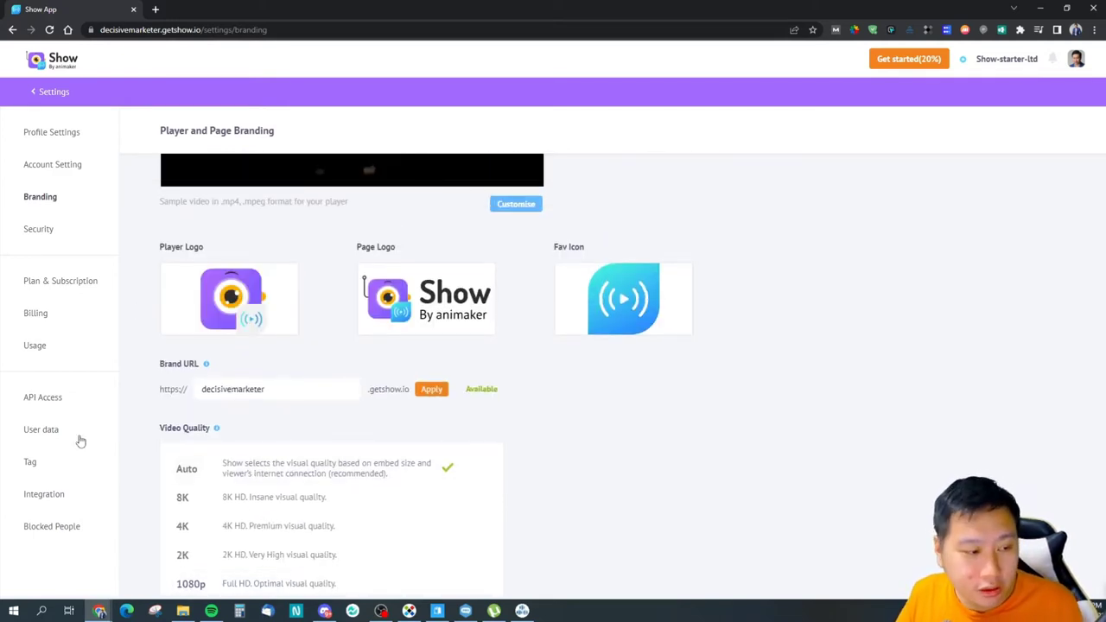
Step: Request a connection to Intercom in the Integration settings
left_click(57, 497)
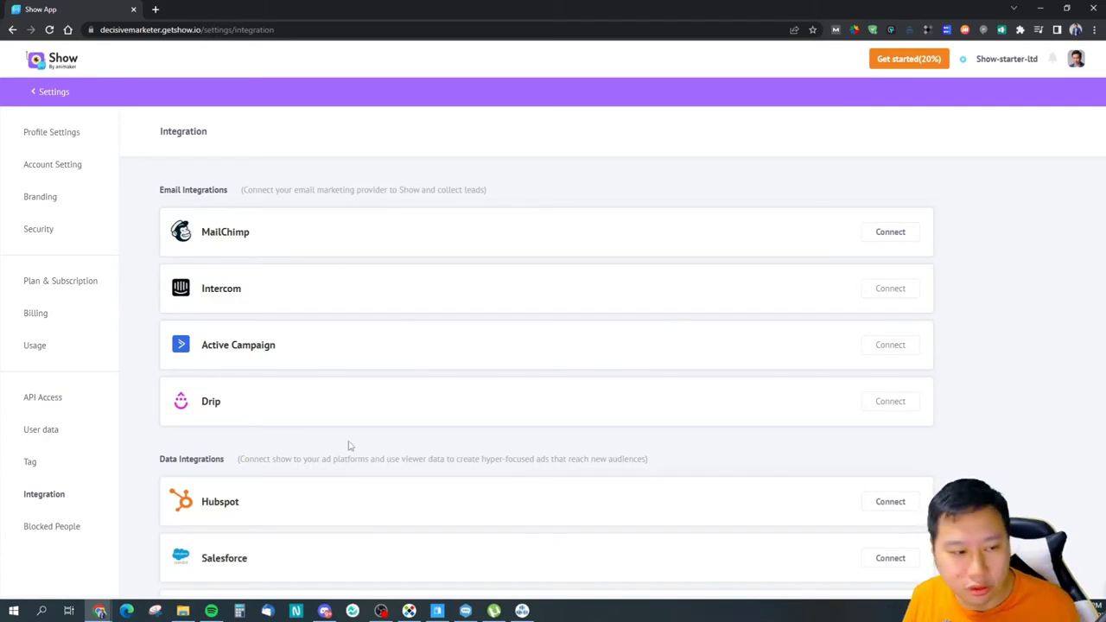
scroll(364, 445, "down", 2)
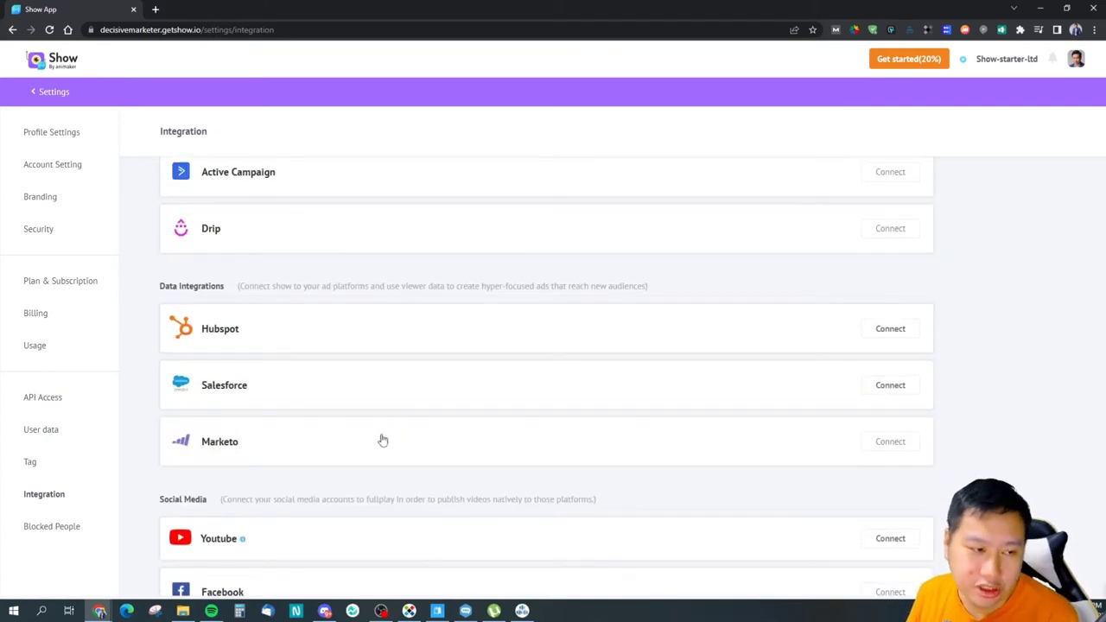
scroll(382, 441, "down", 2)
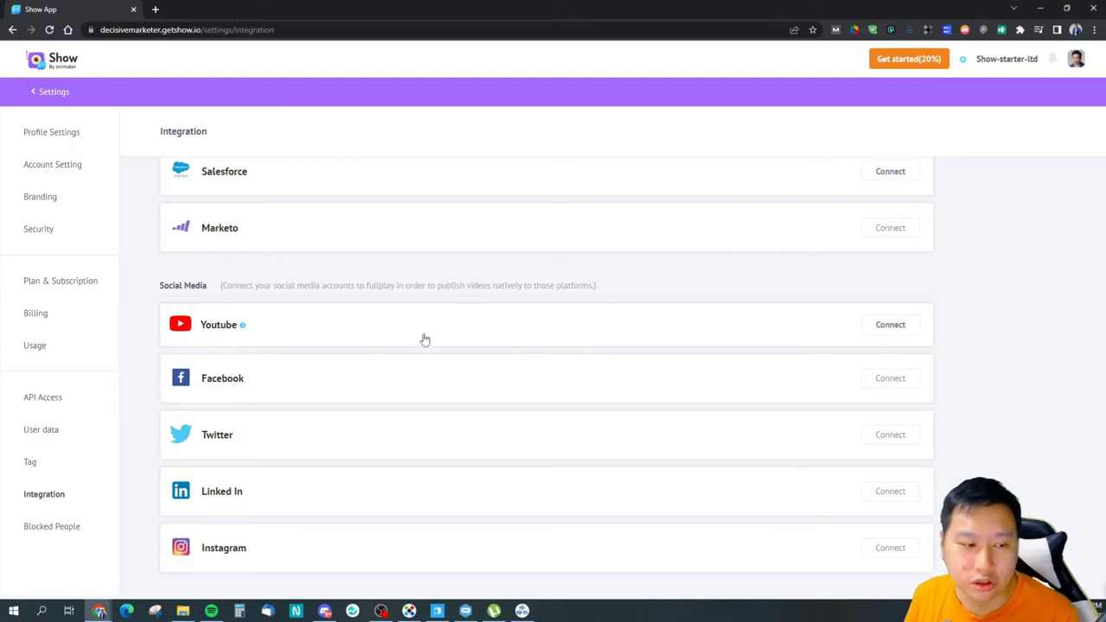
scroll(447, 385, "up", 5)
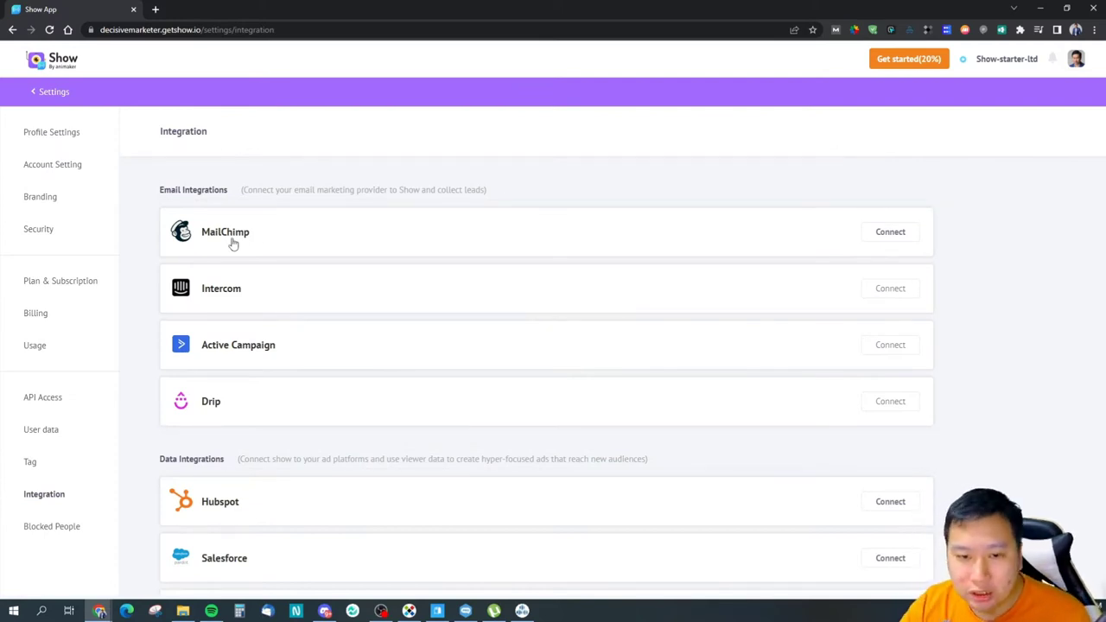
left_click(874, 292)
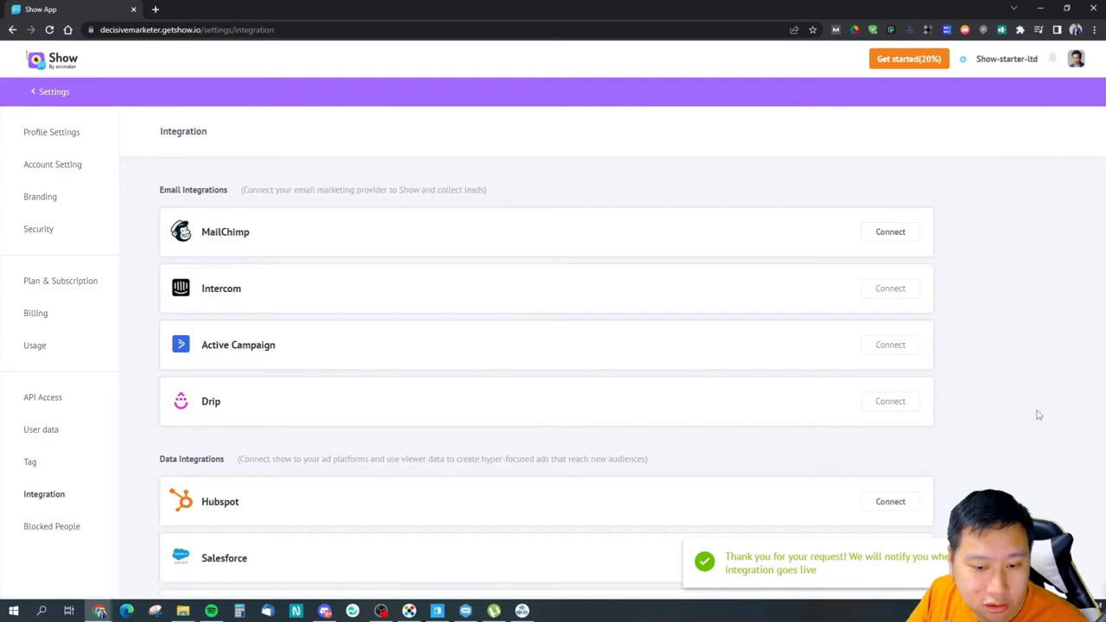
Step: View the API Access token settings, then return to the My Video dashboard
scroll(1039, 415, "down", 3)
scroll(994, 408, "up", 1)
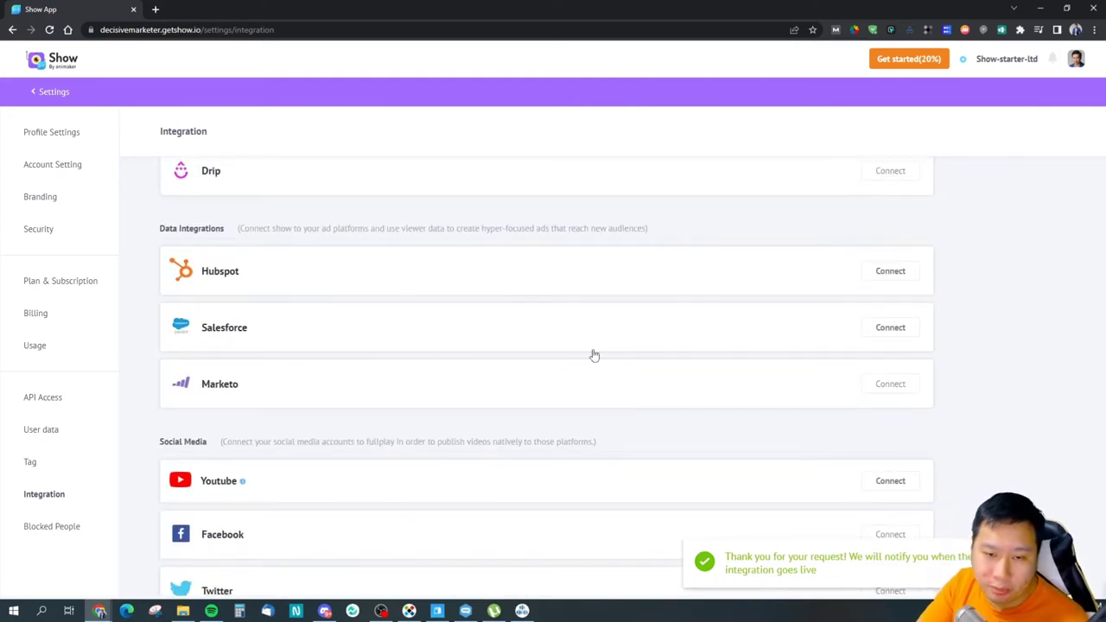
scroll(510, 404, "down", 2)
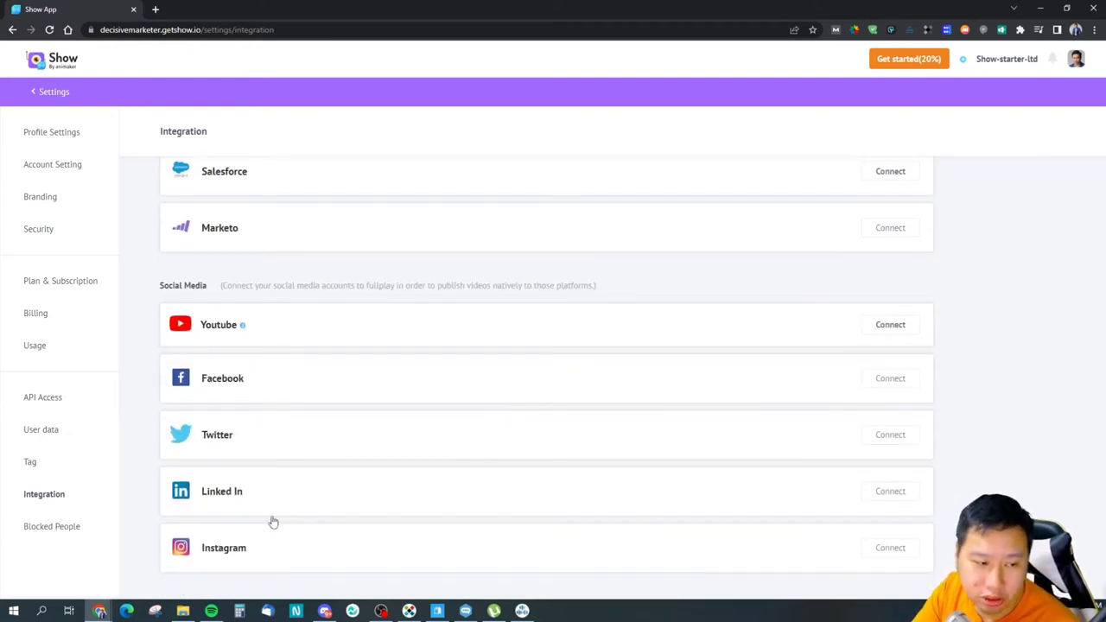
scroll(254, 499, "up", 5)
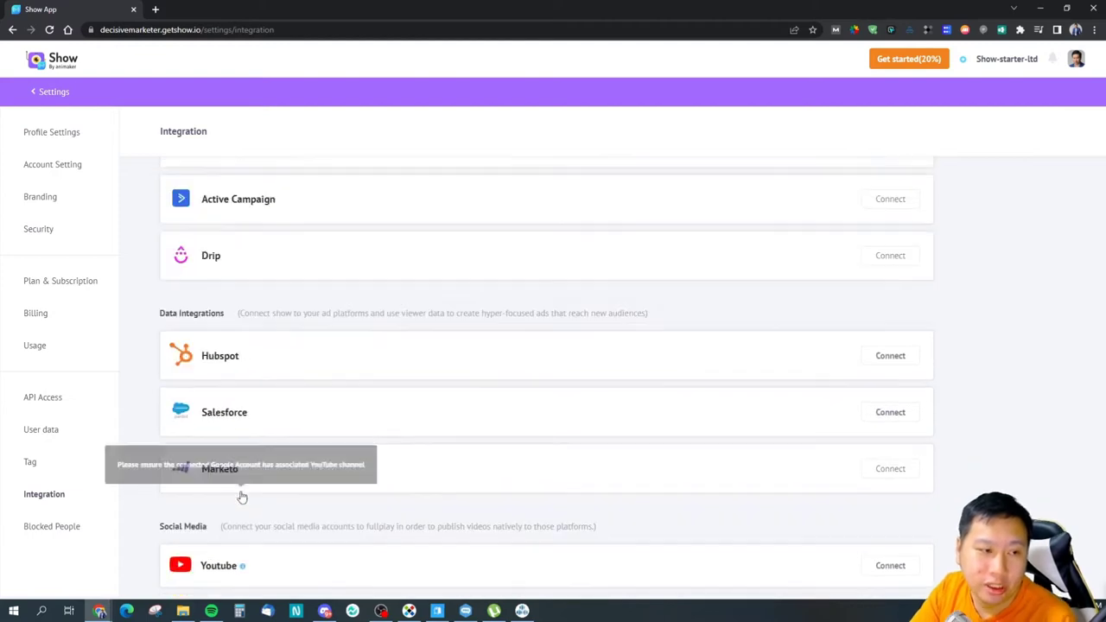
left_click(52, 402)
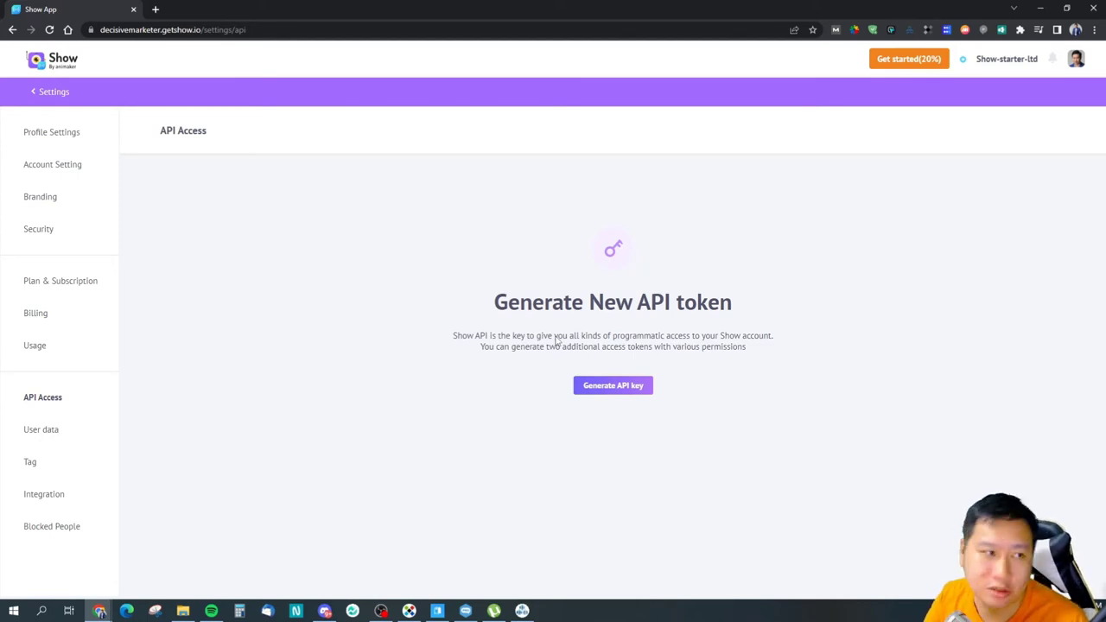
left_click(63, 67)
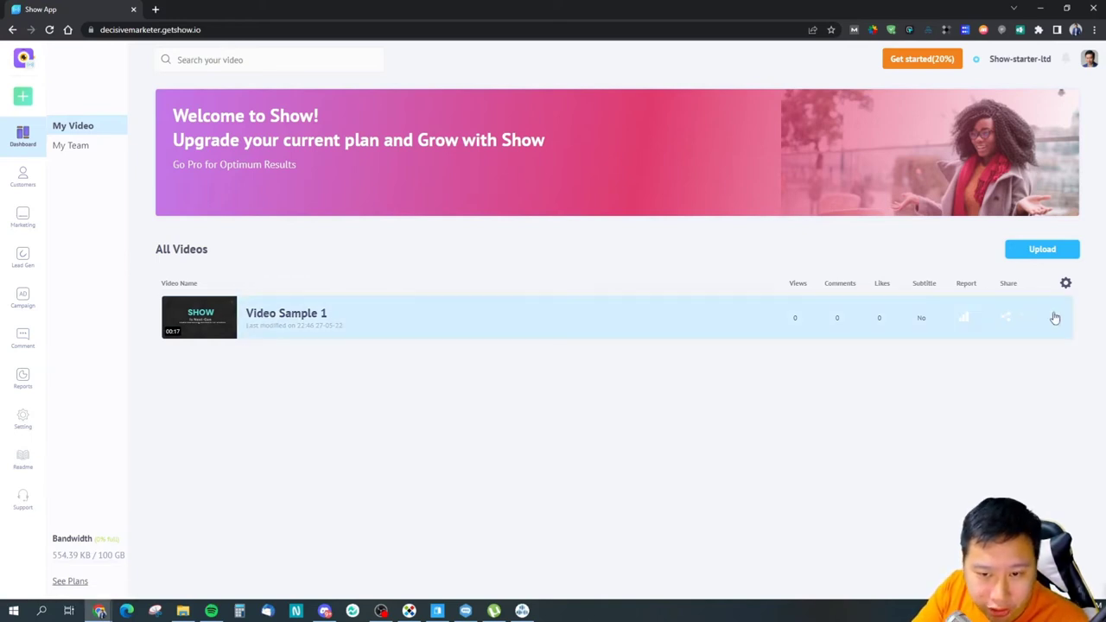
Step: Open Video Sample 1's share link in a new browser tab
left_click(1008, 320)
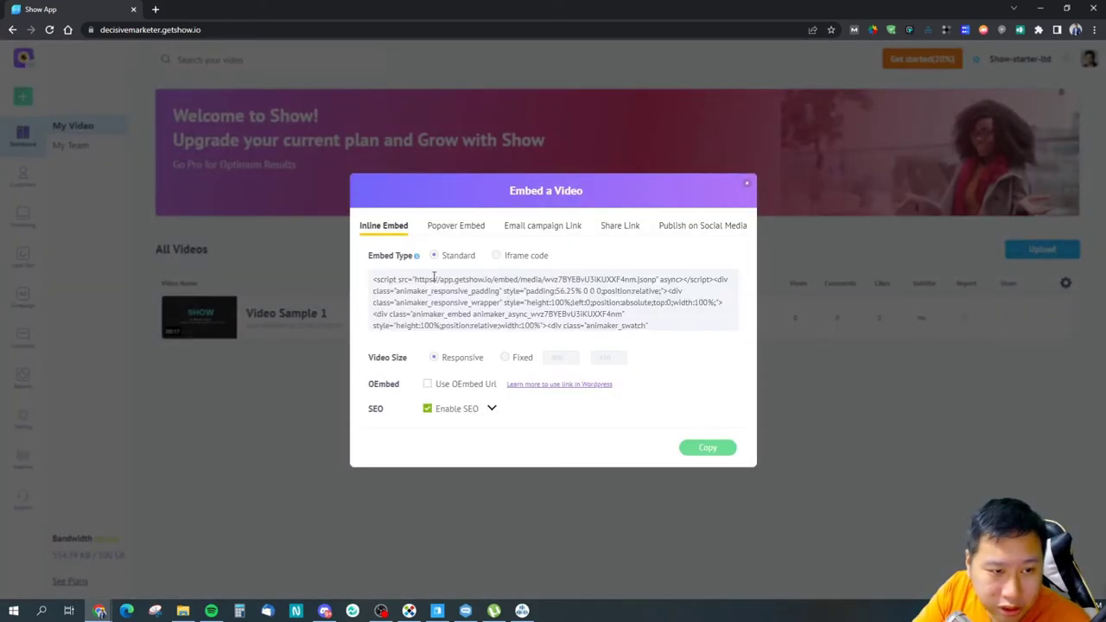
left_click(622, 227)
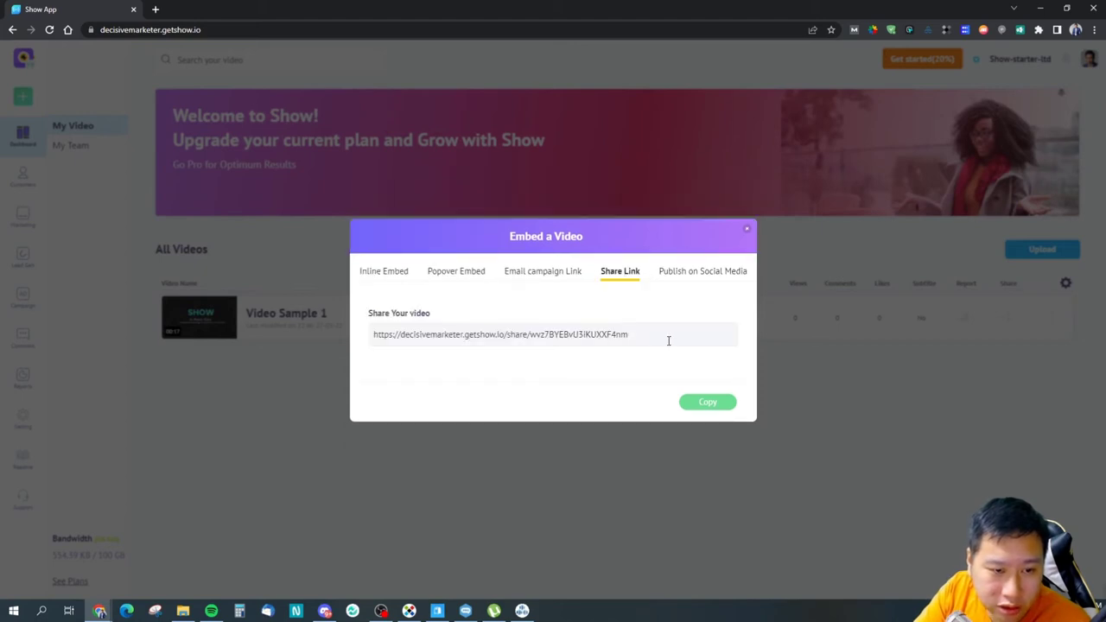
left_click_drag(668, 341, 353, 340)
right_click(421, 338)
left_click(461, 370)
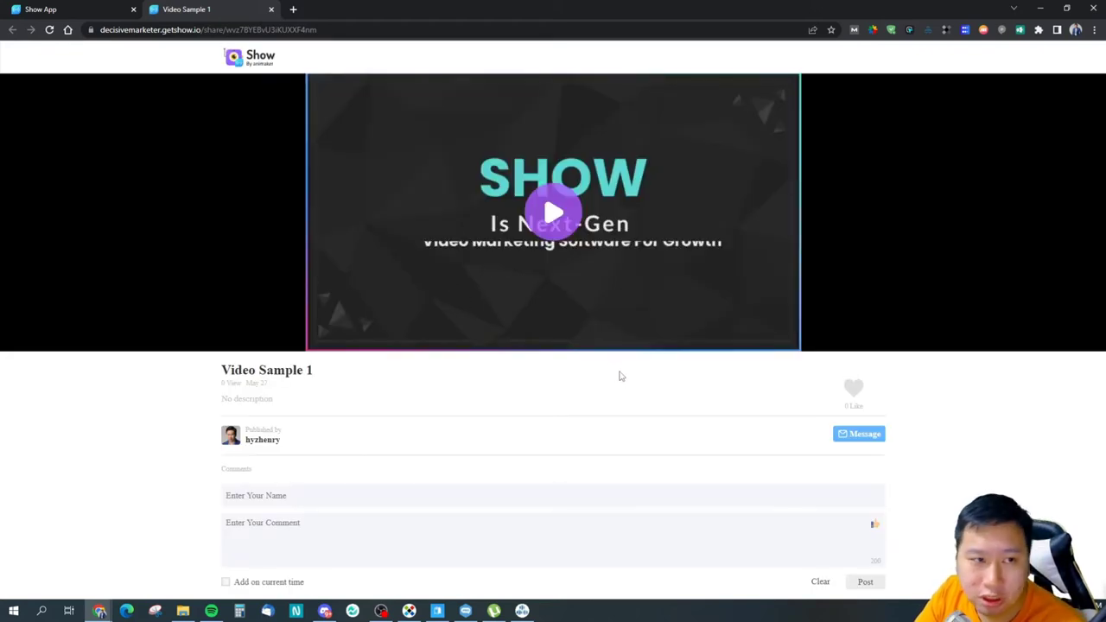
Step: Play Video Sample 1 on its share page, try full screen, and view quality levels
scroll(617, 366, "down", 2)
scroll(583, 344, "up", 2)
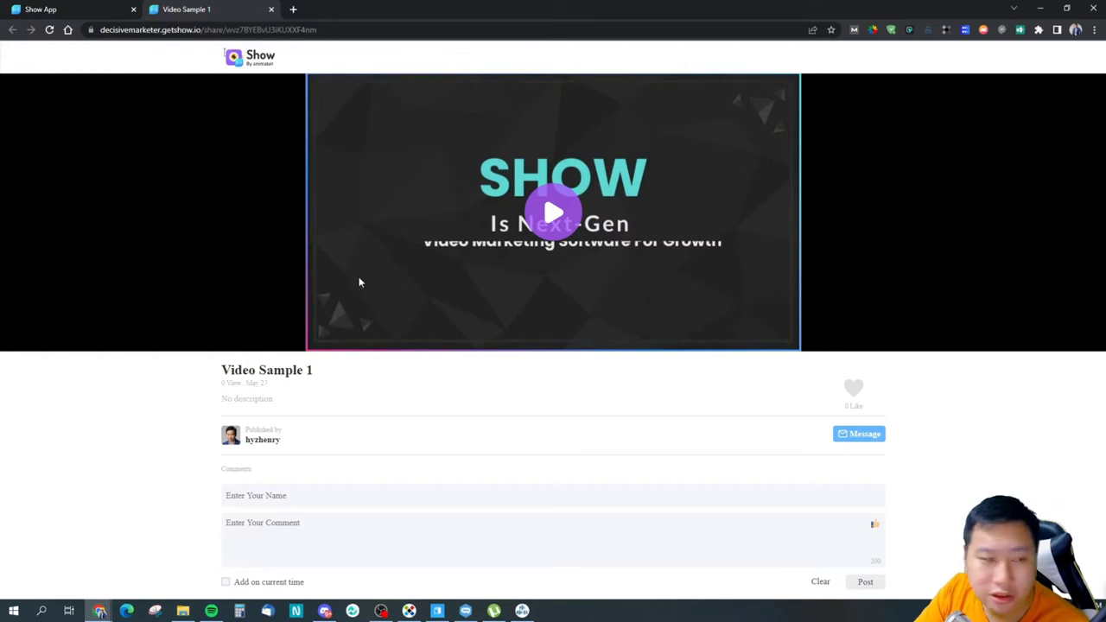
left_click(554, 213)
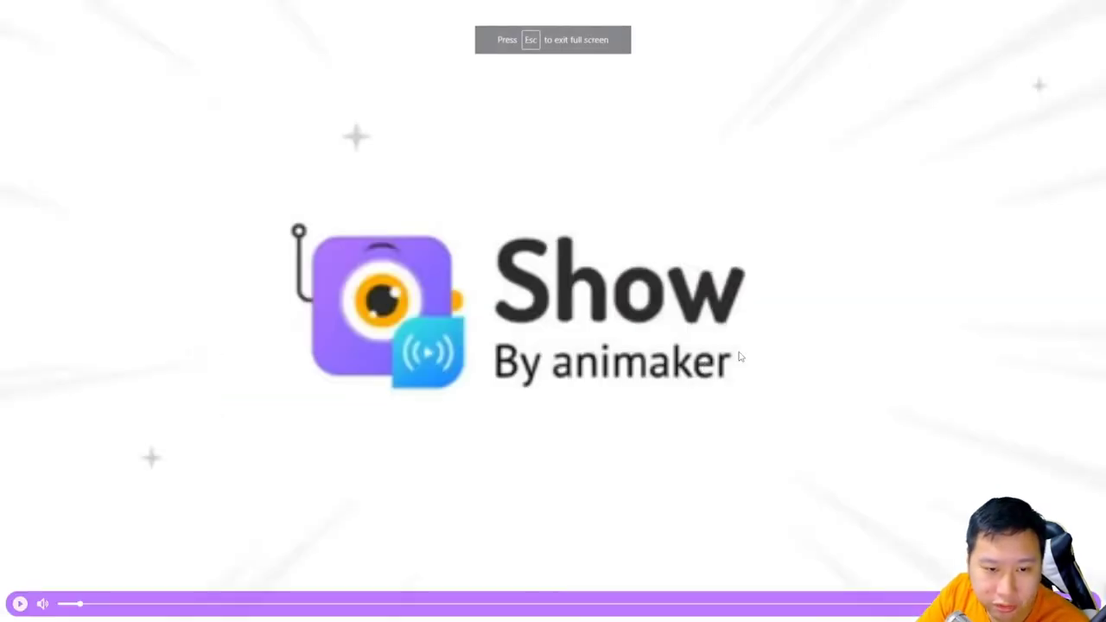
left_click(759, 333)
key("Escape")
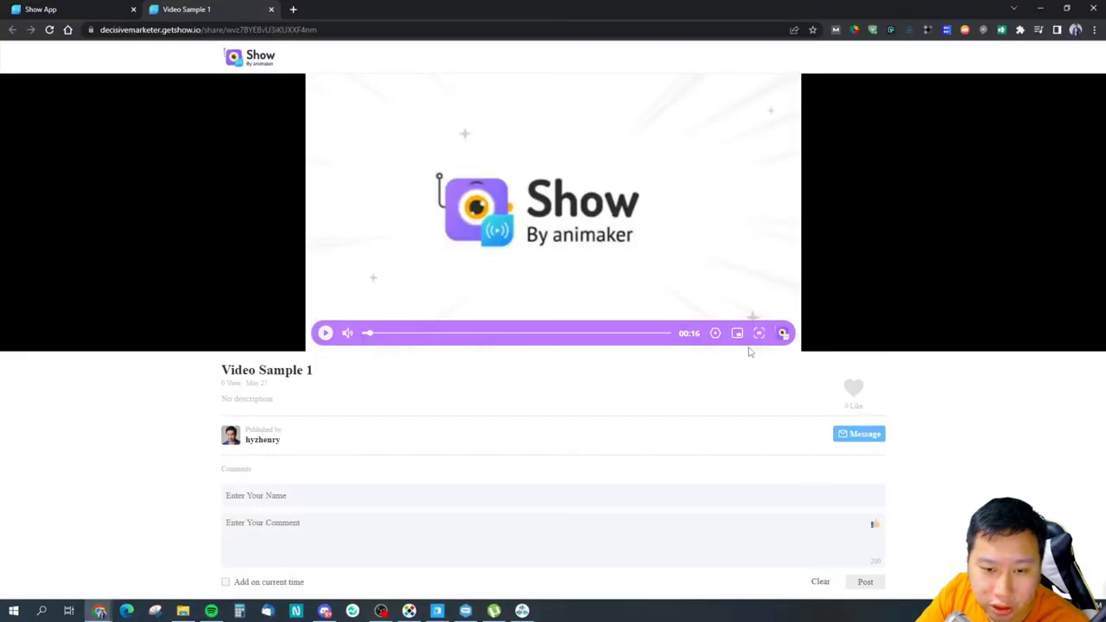
left_click(716, 333)
left_click(734, 304)
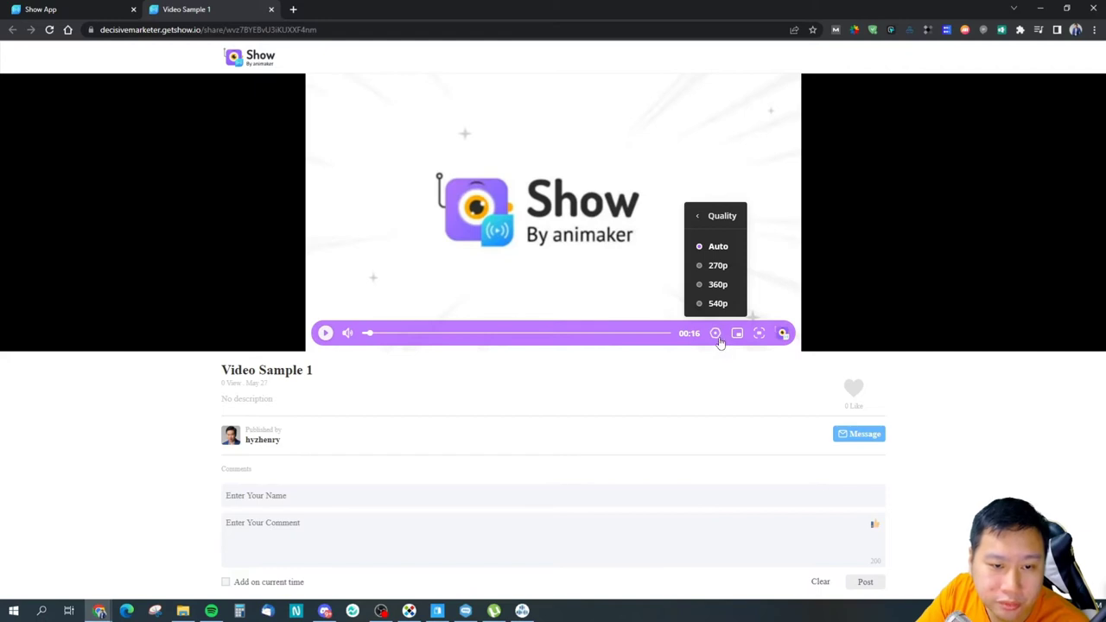
left_click(718, 337)
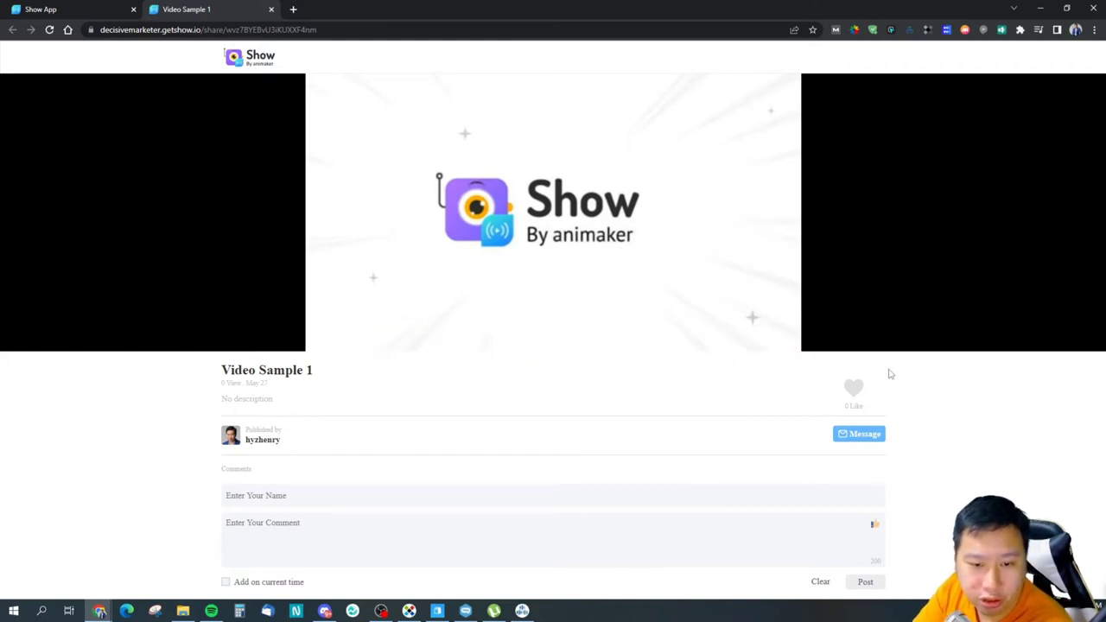
Step: Open and close the publisher message form, then return to the Show App tab
scroll(721, 457, "down", 2)
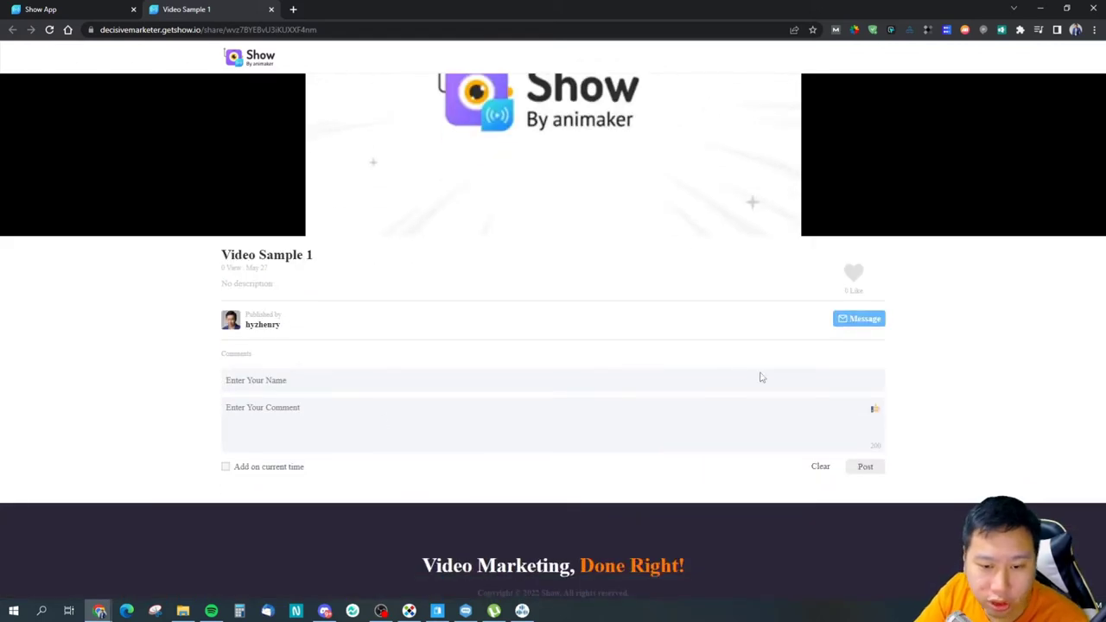
left_click(864, 319)
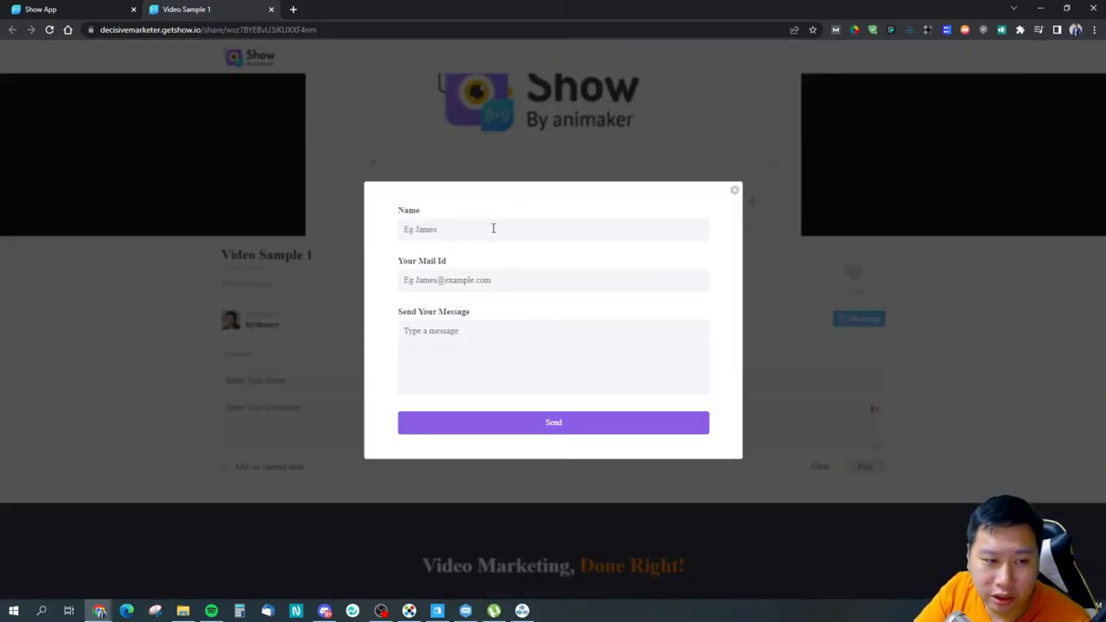
left_click(736, 189)
scroll(592, 405, "down", 1)
scroll(448, 232, "up", 3)
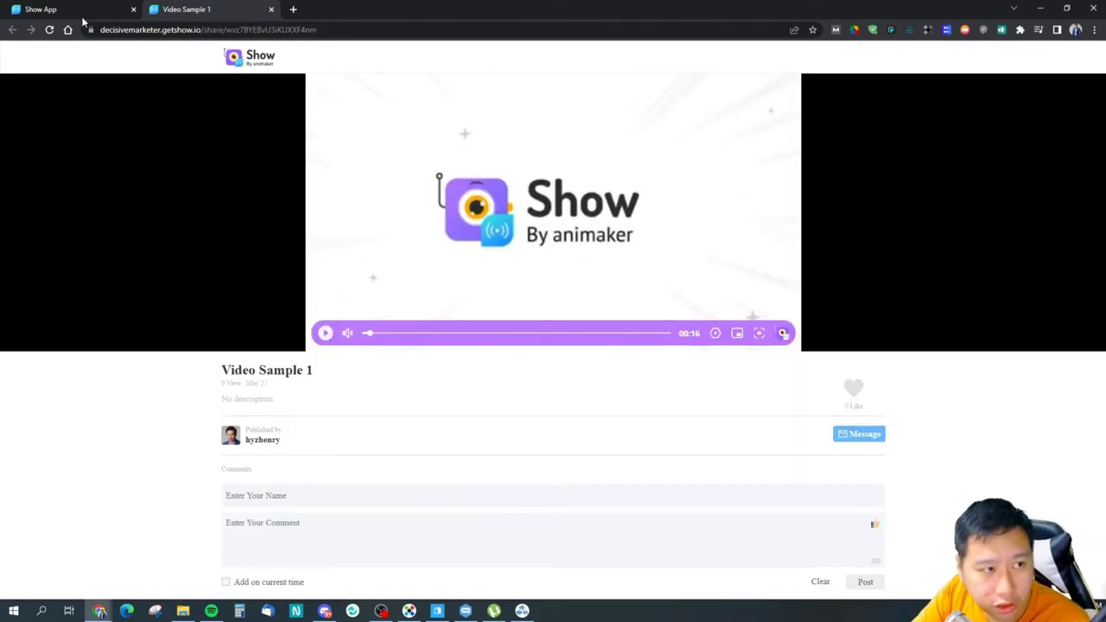
left_click(82, 10)
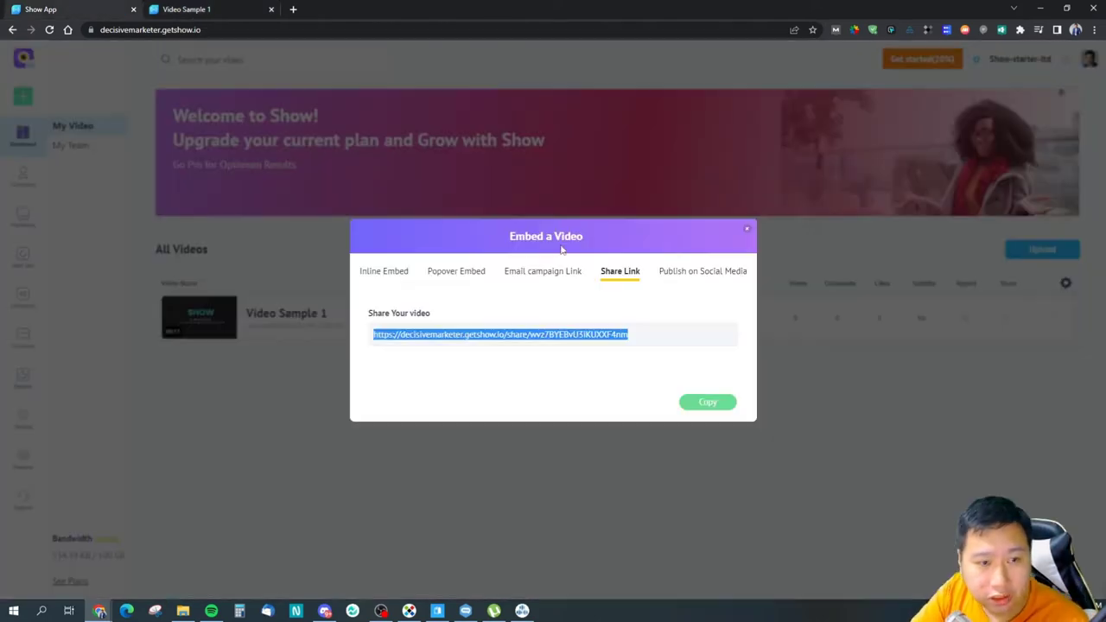
Step: Close the Embed dialog and open Video Sample 1's Edit customization options
left_click(749, 232)
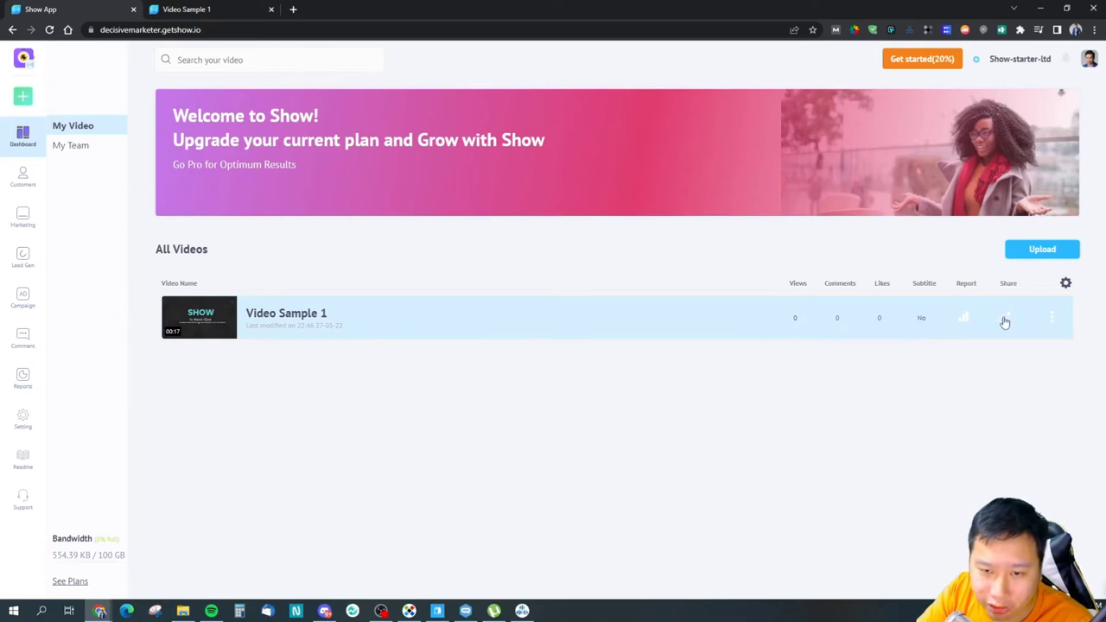
left_click(1053, 318)
left_click(1056, 321)
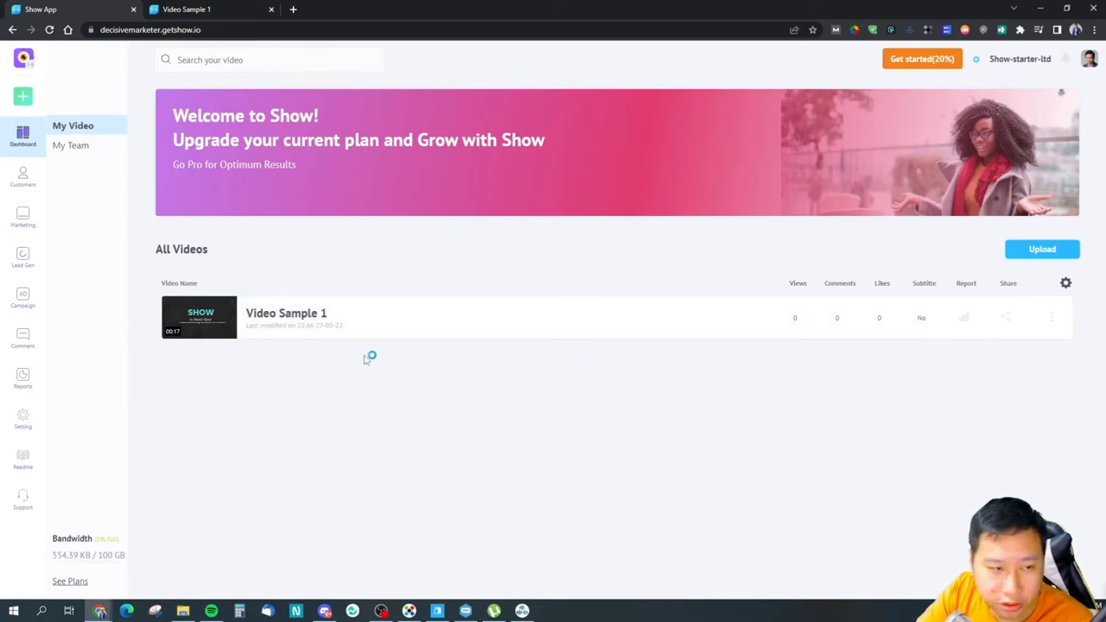
left_click(1053, 319)
left_click(1018, 304)
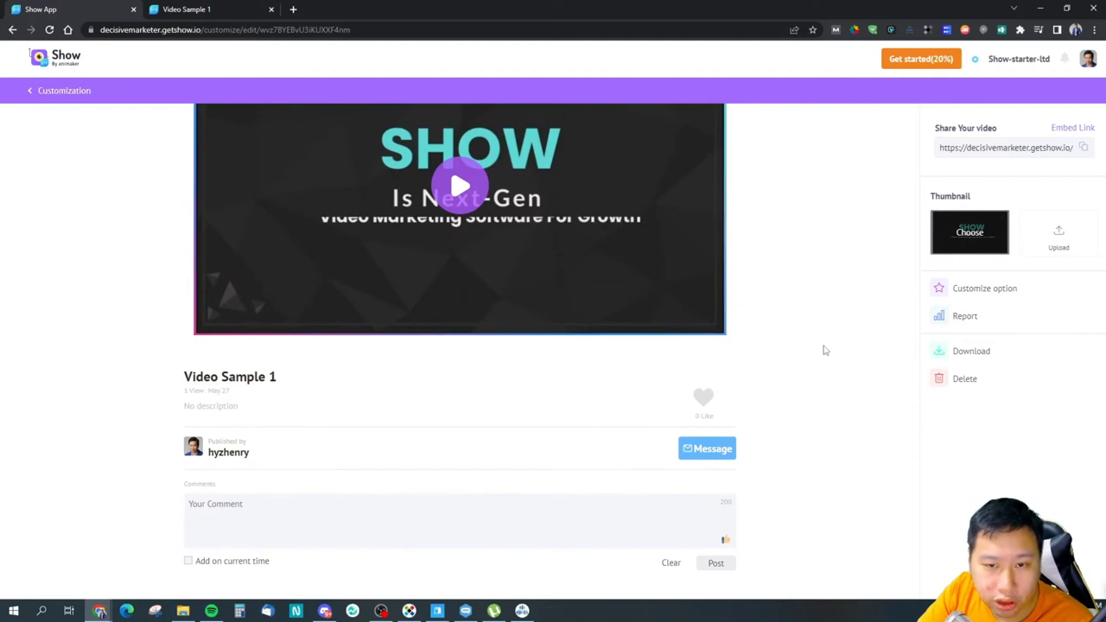
scroll(830, 342, "up", 2)
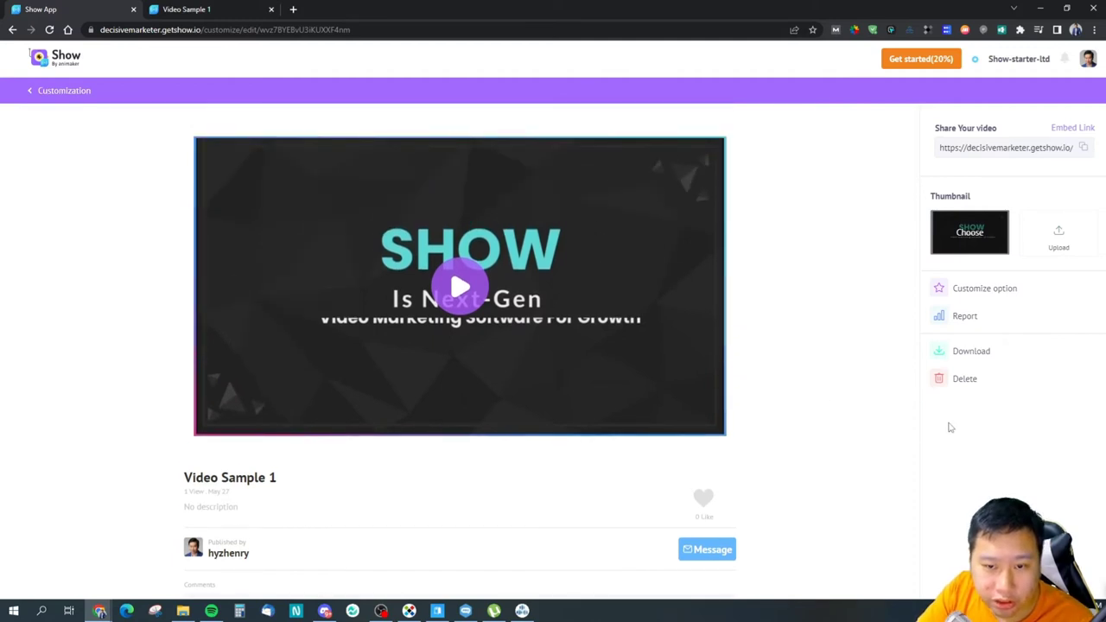
scroll(950, 427, "down", 2)
left_click(984, 291)
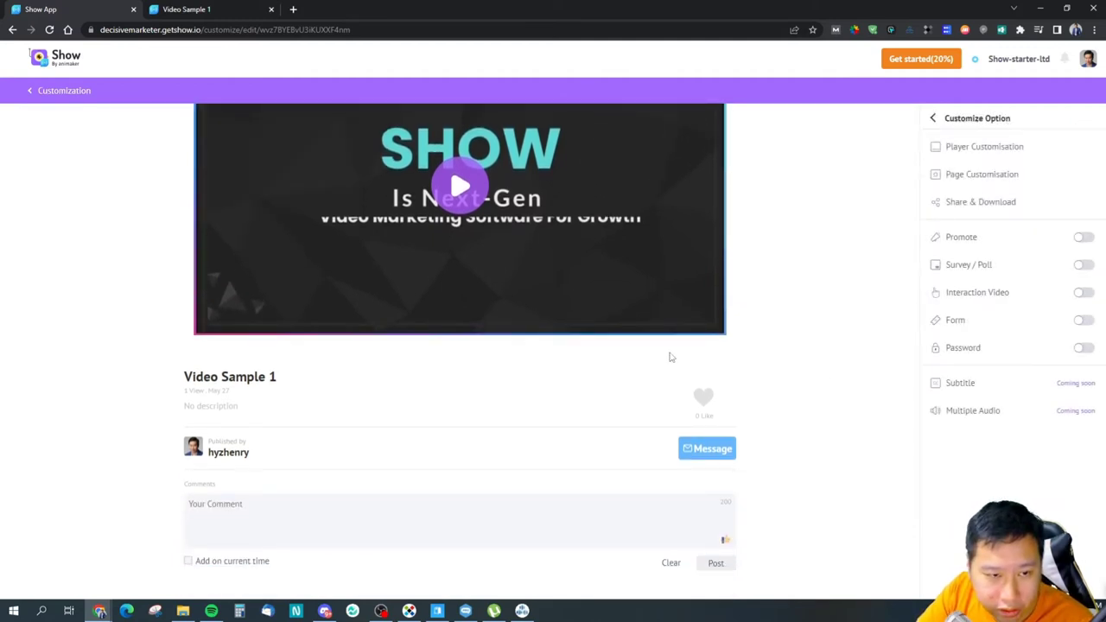
scroll(973, 321, "up", 2)
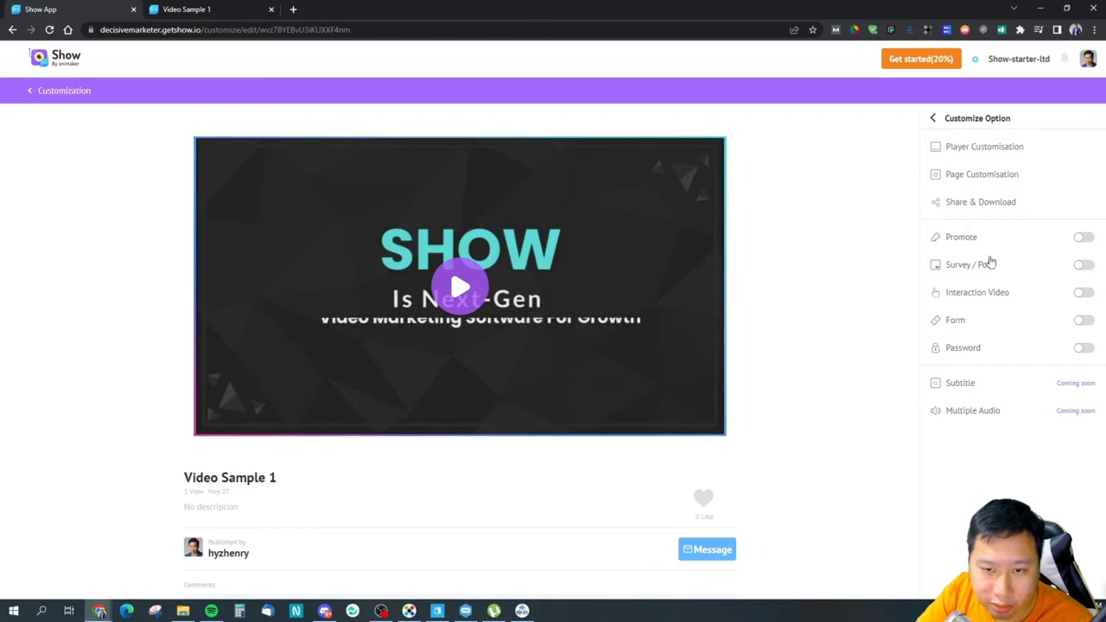
Step: Turn on Promote, test its getshow.io link, then switch Promote off
left_click(1083, 237)
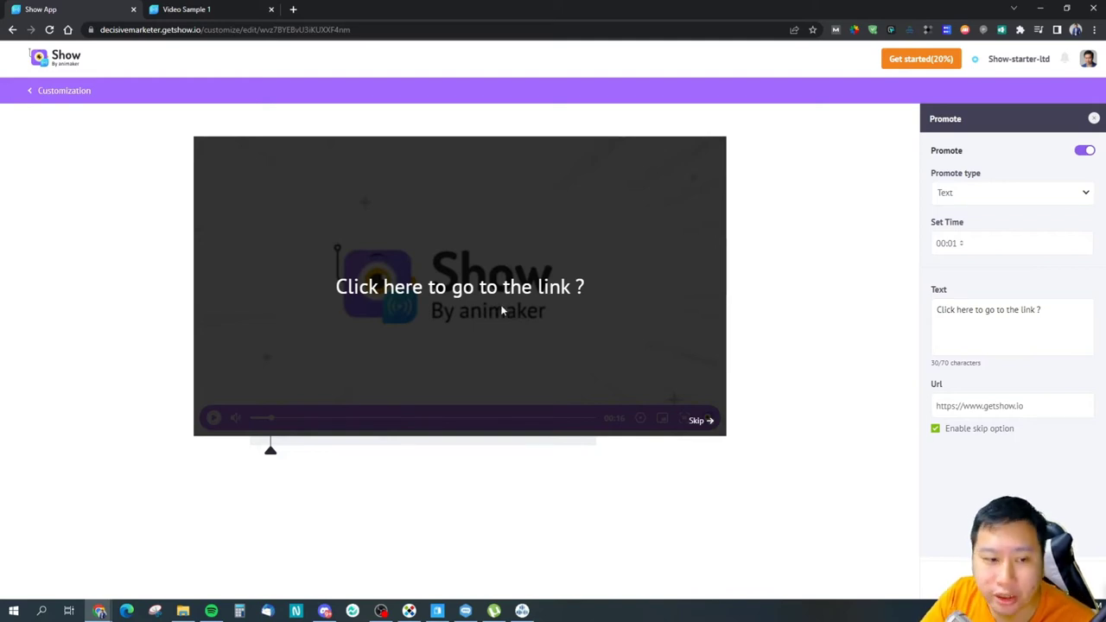
left_click(459, 287)
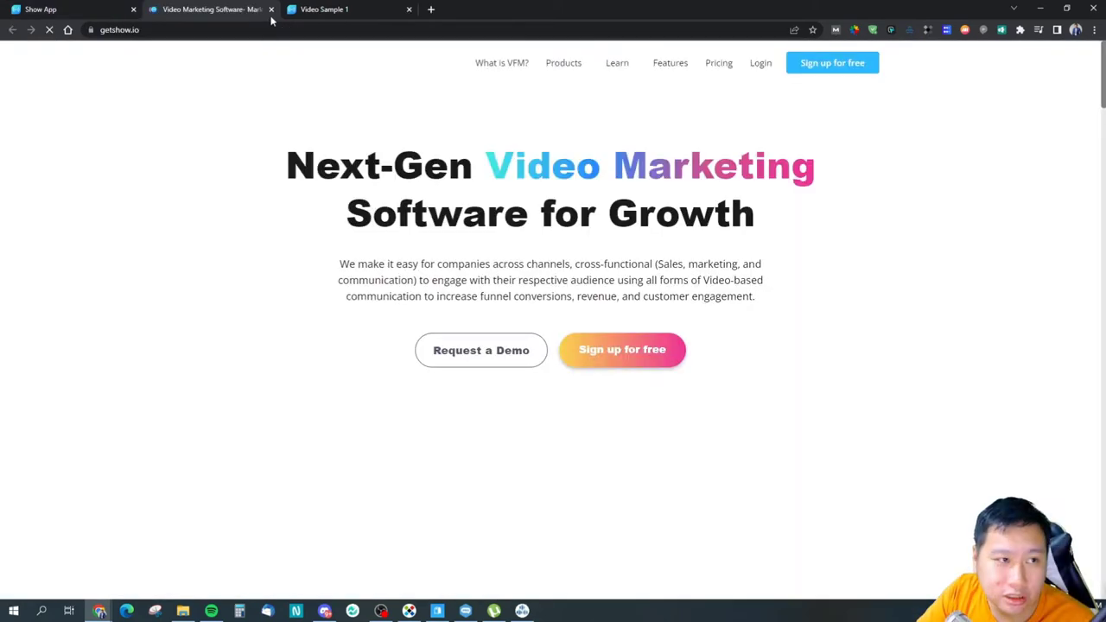
left_click(271, 10)
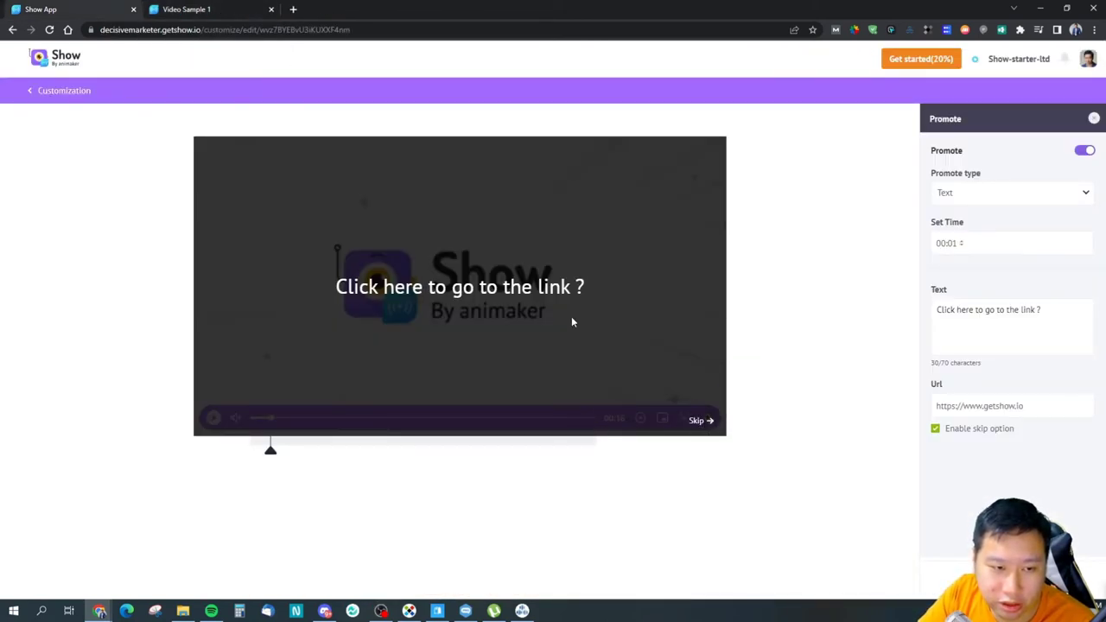
left_click(1084, 150)
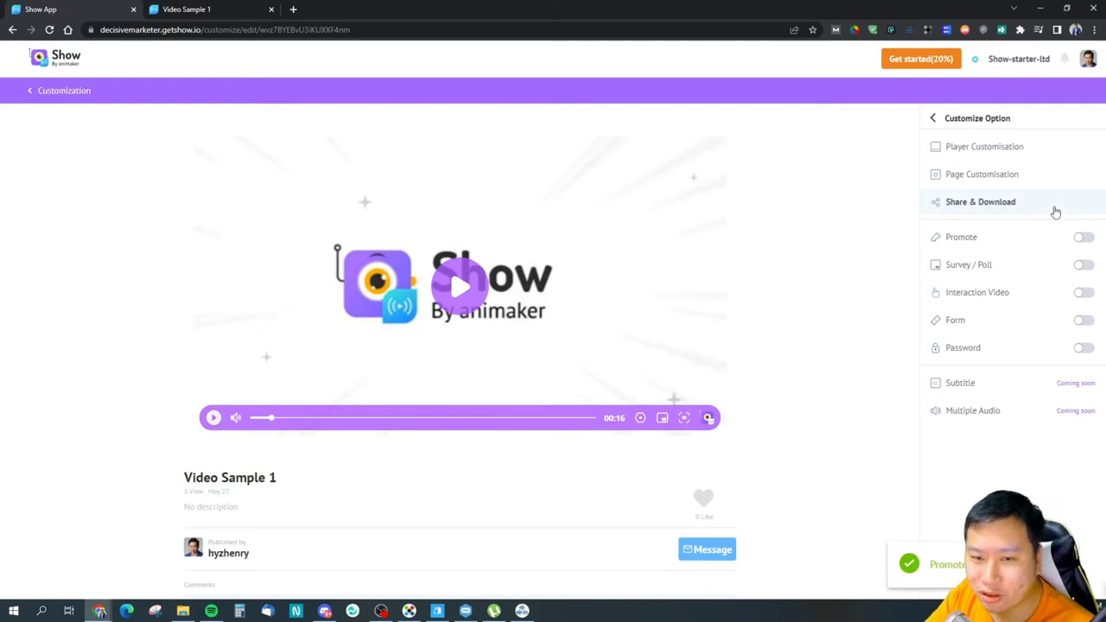
Step: Add a Yes/No/Maybe poll card to the video, then switch Survey / Poll off
left_click(1082, 266)
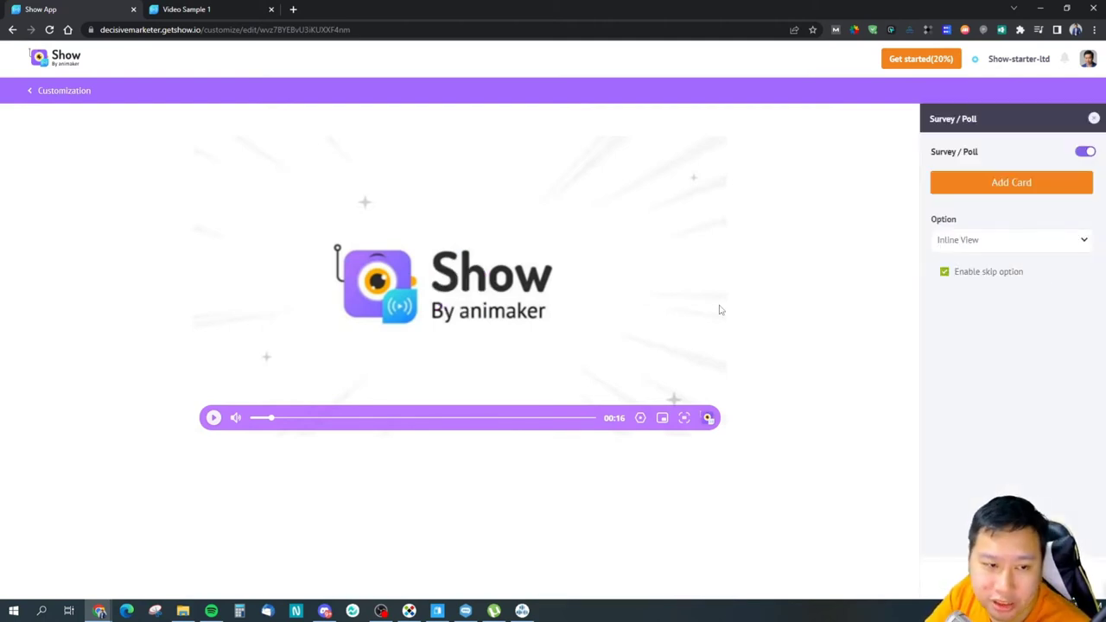
left_click(999, 182)
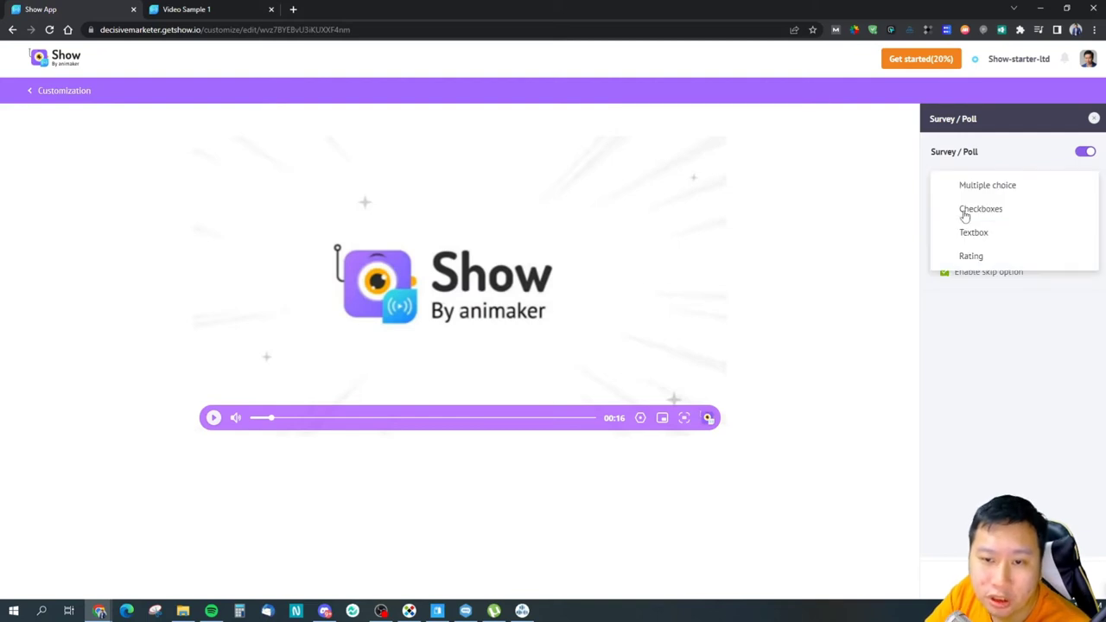
left_click(983, 208)
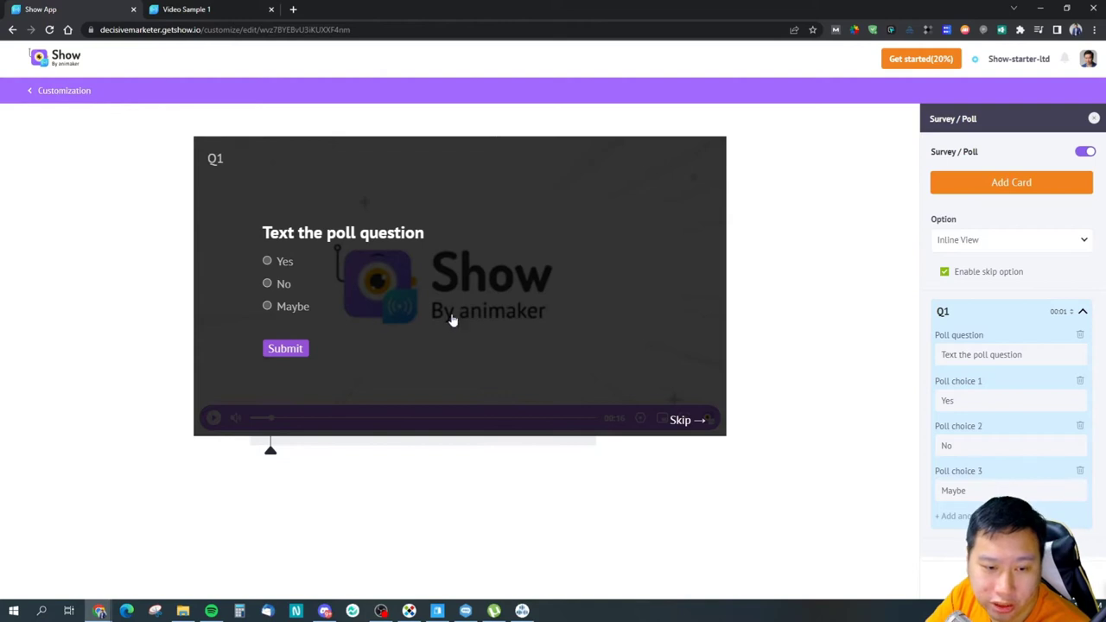
left_click(1085, 152)
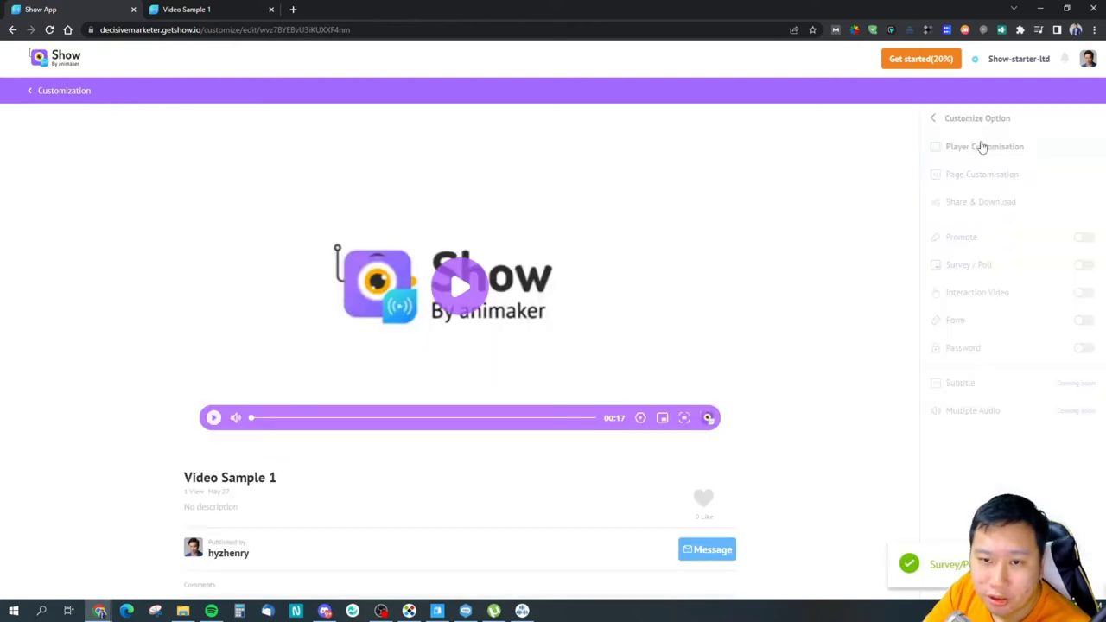
Step: Add a 'Do you agree' Yes/No question, remove it, and turn on the Turnstile form
left_click(1085, 293)
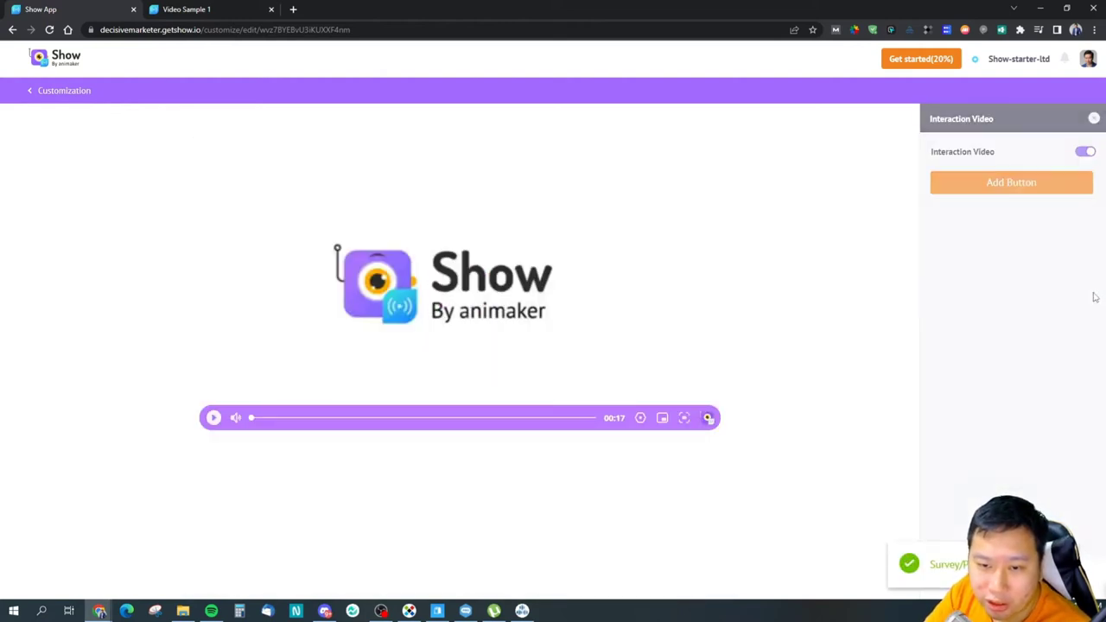
left_click(1024, 186)
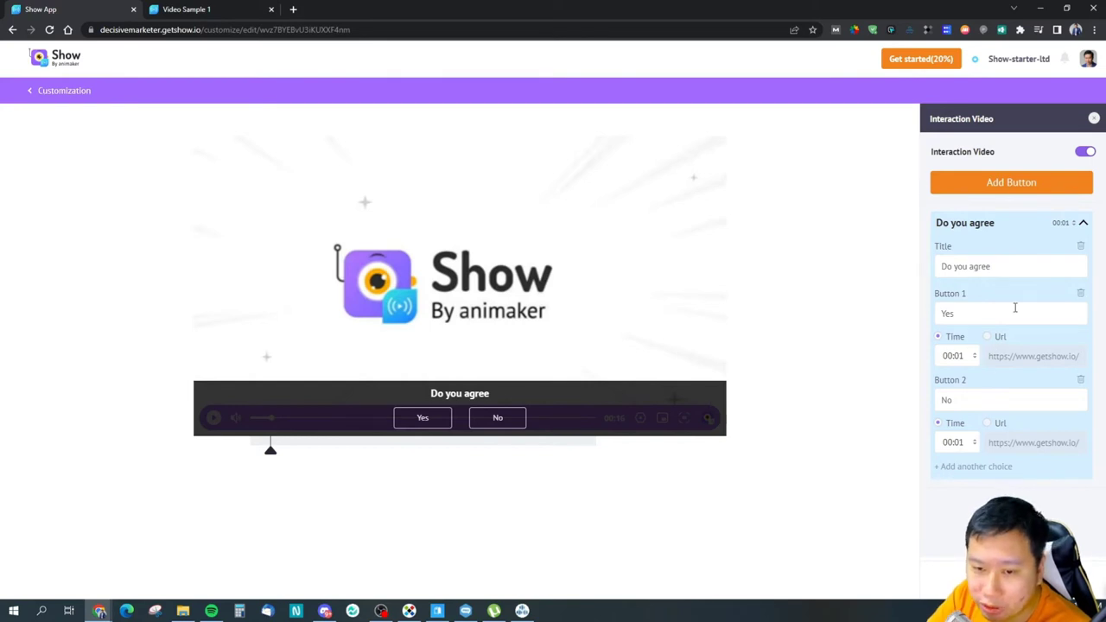
left_click(1088, 150)
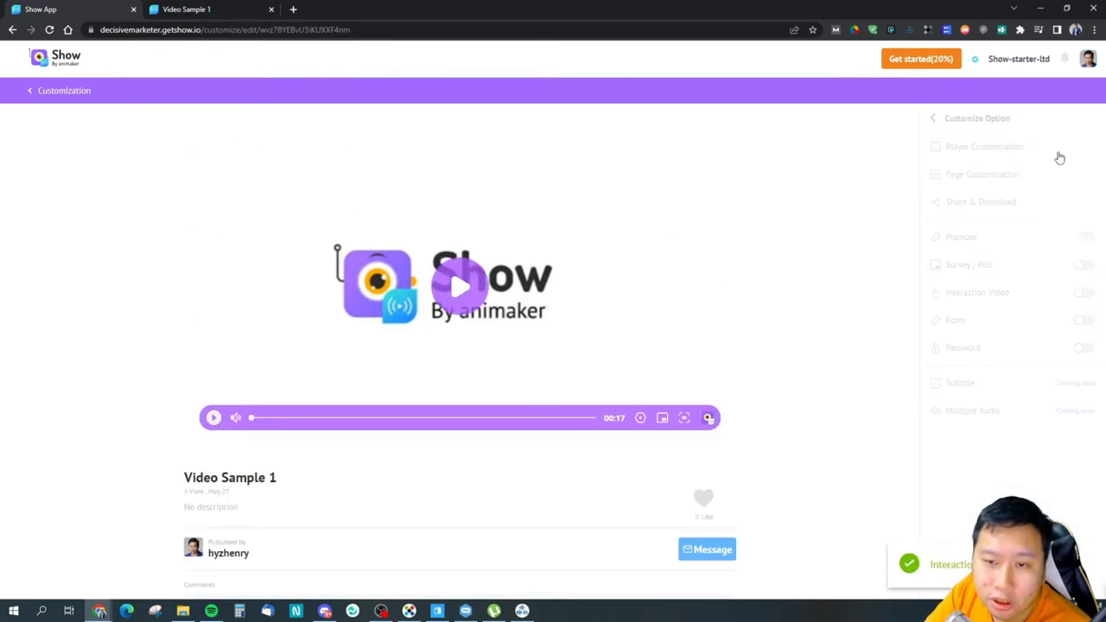
left_click(1081, 321)
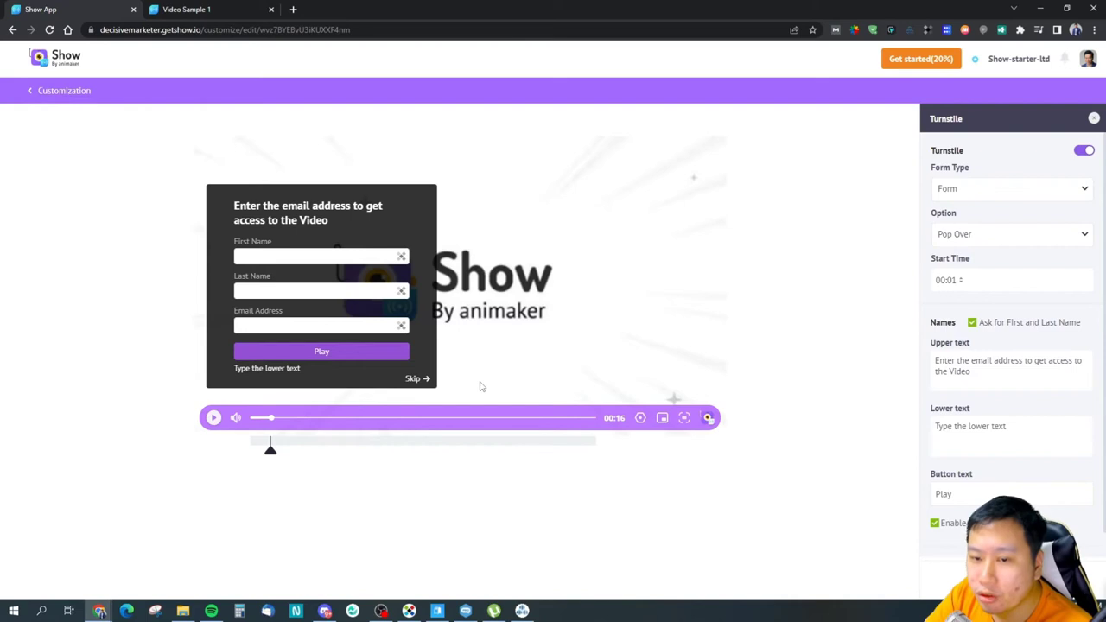
Step: Switch the Turnstile form off and toggle Password on then off, leaving every overlay off
left_click(1086, 151)
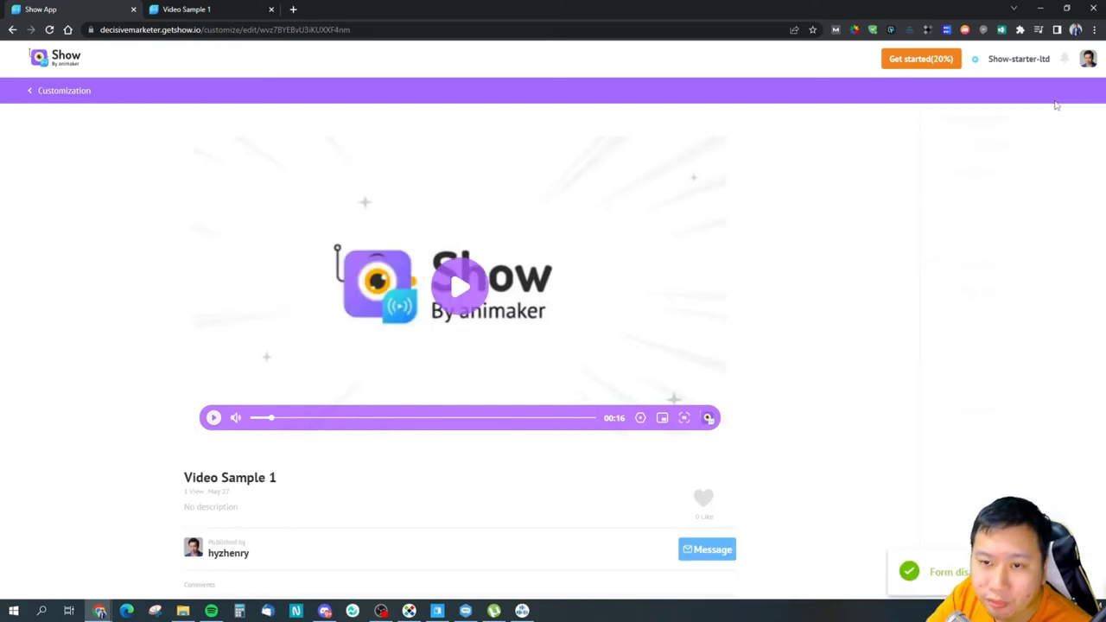
left_click(1084, 349)
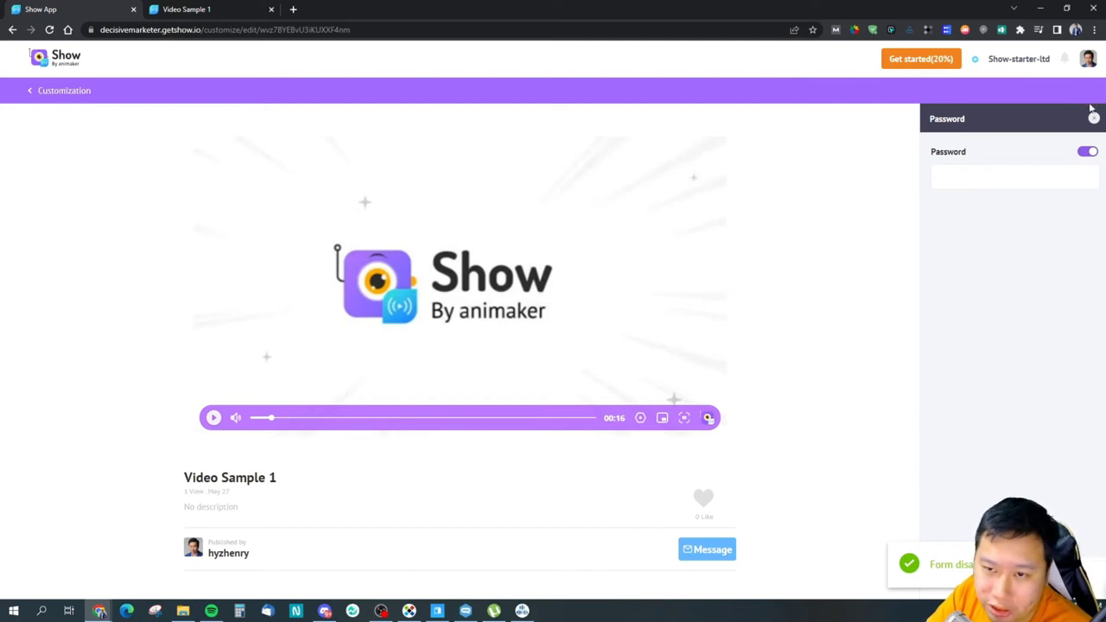
left_click(1087, 151)
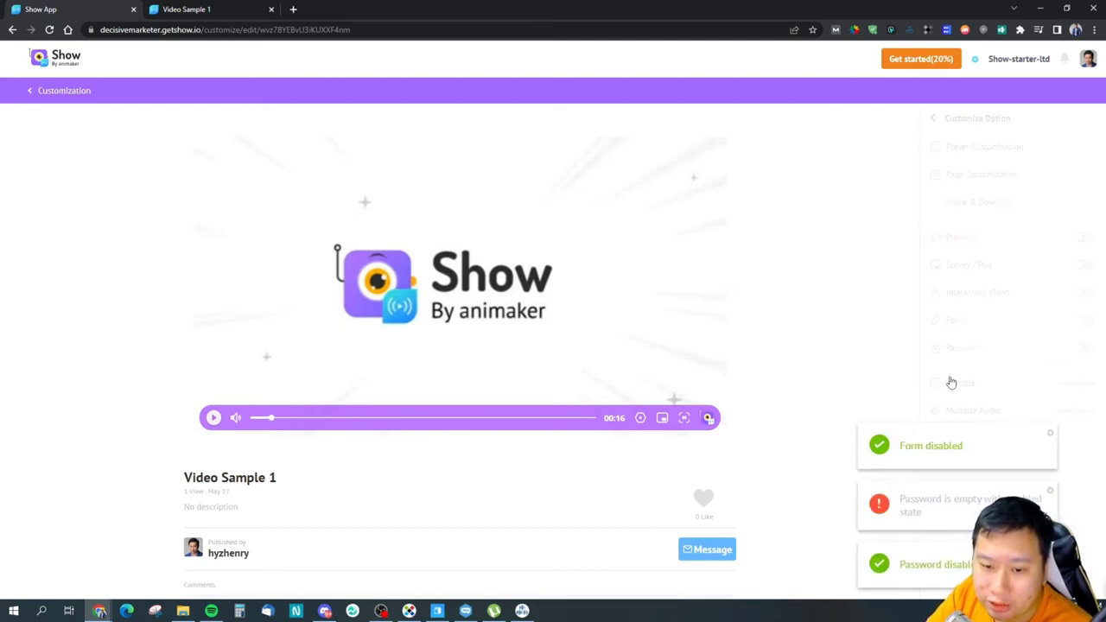
scroll(1030, 373, "down", 1)
scroll(960, 333, "down", 1)
scroll(951, 378, "up", 1)
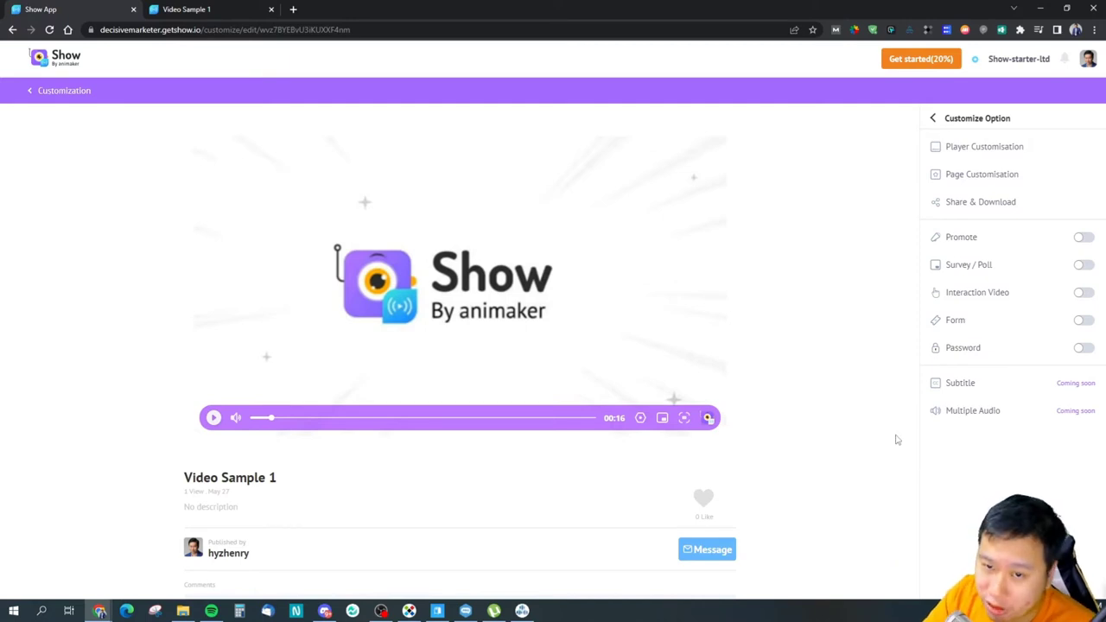
Step: Return to the video dashboard and open the Customers contacts page
left_click(186, 8)
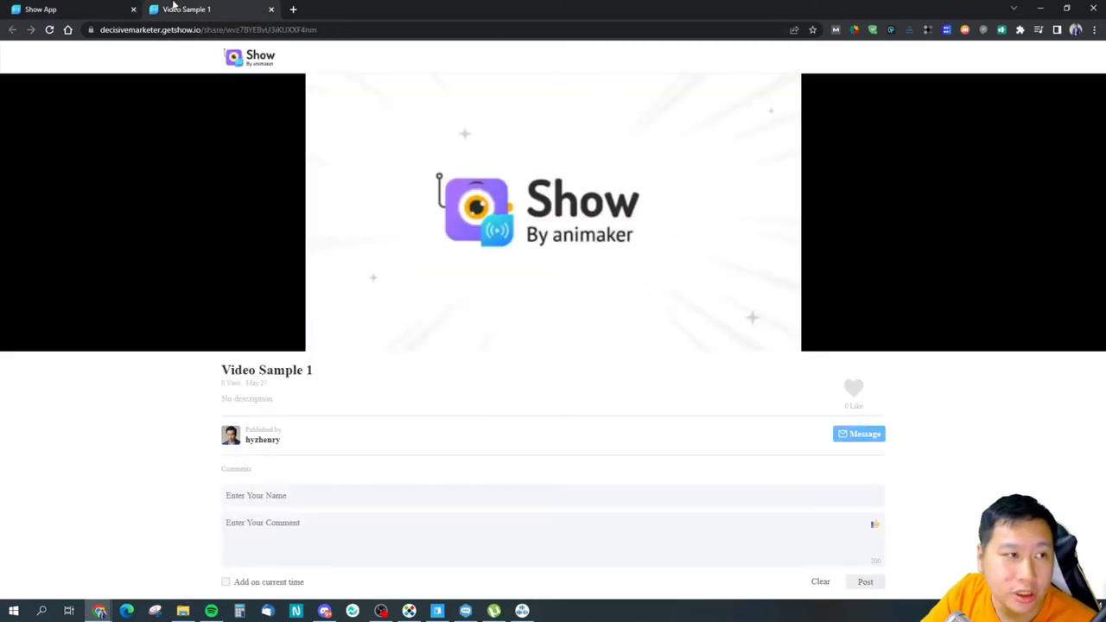
left_click(52, 9)
left_click(47, 68)
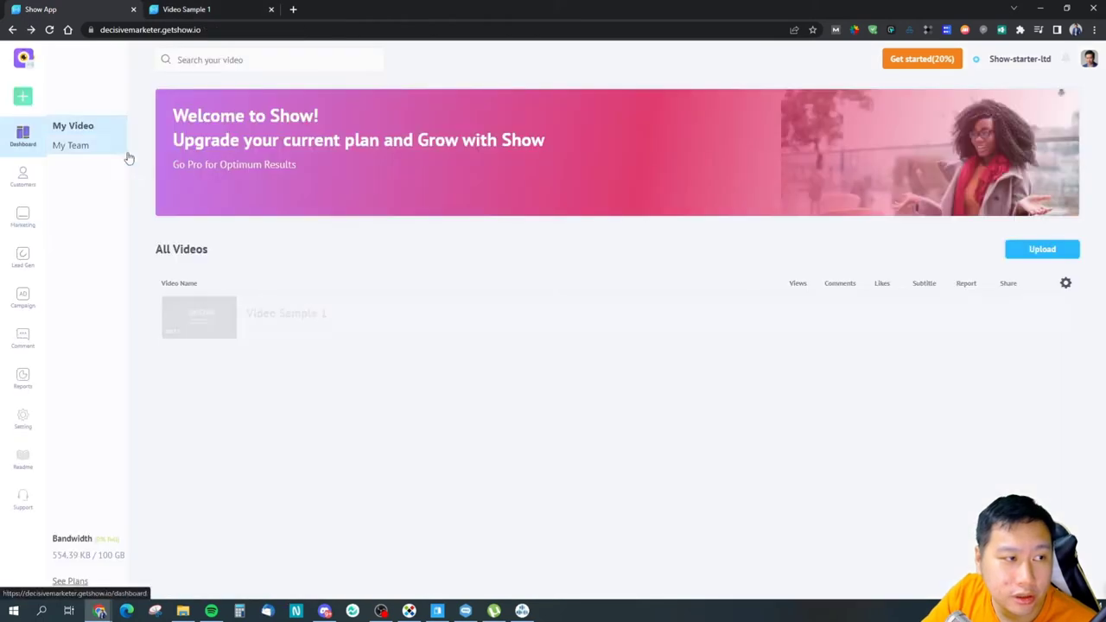
left_click(23, 183)
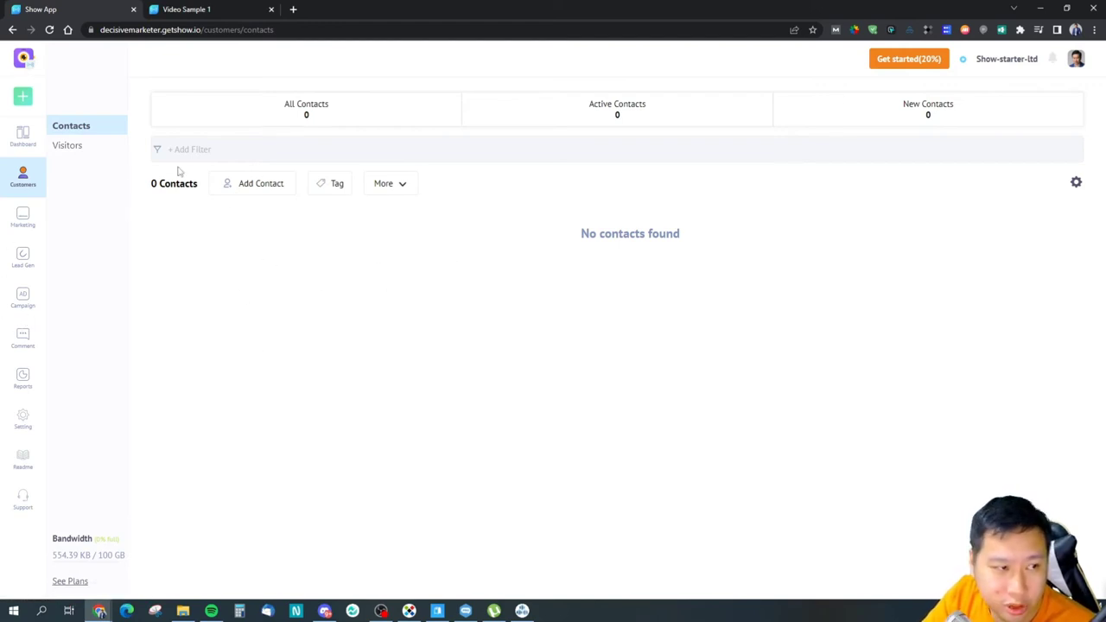
Step: Check the contacts Table Attributes and the Visitors list without changing anything
left_click(1076, 183)
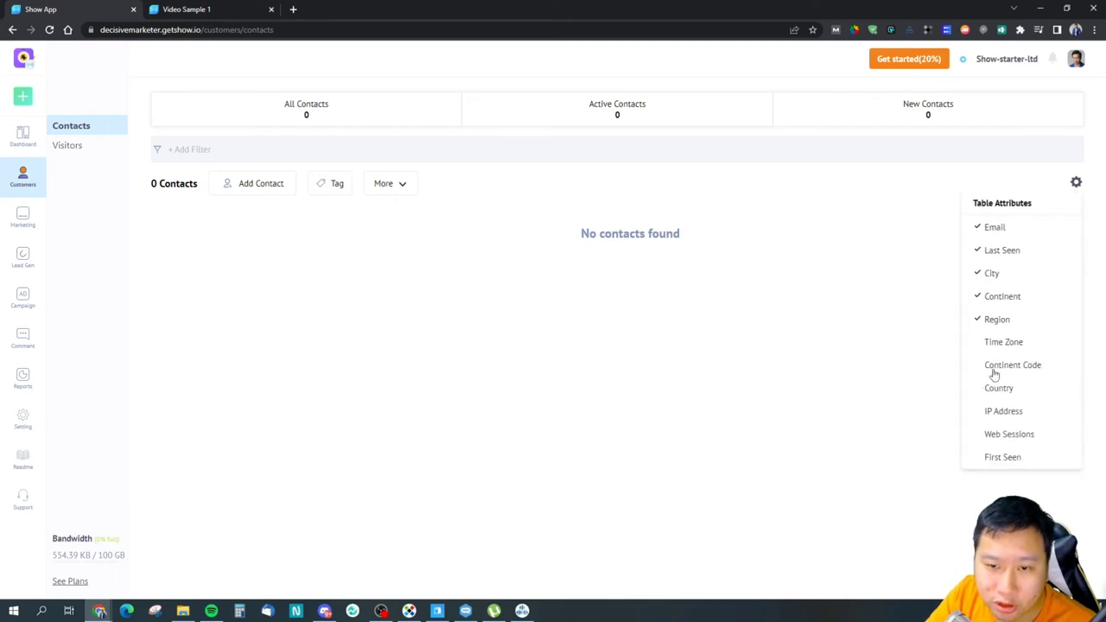
left_click(1076, 185)
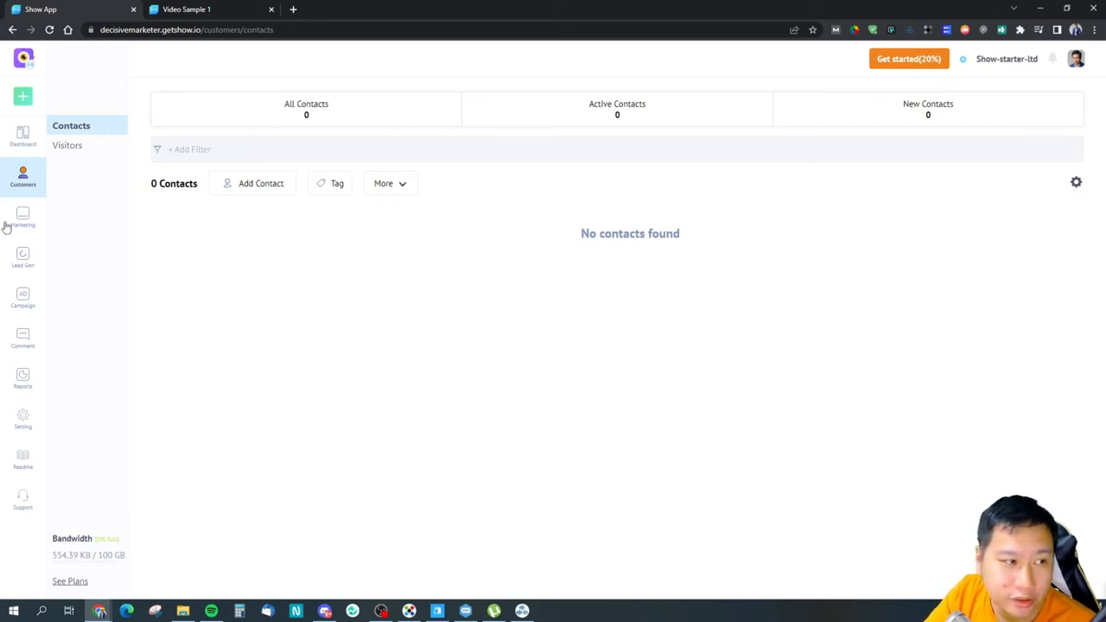
left_click(68, 145)
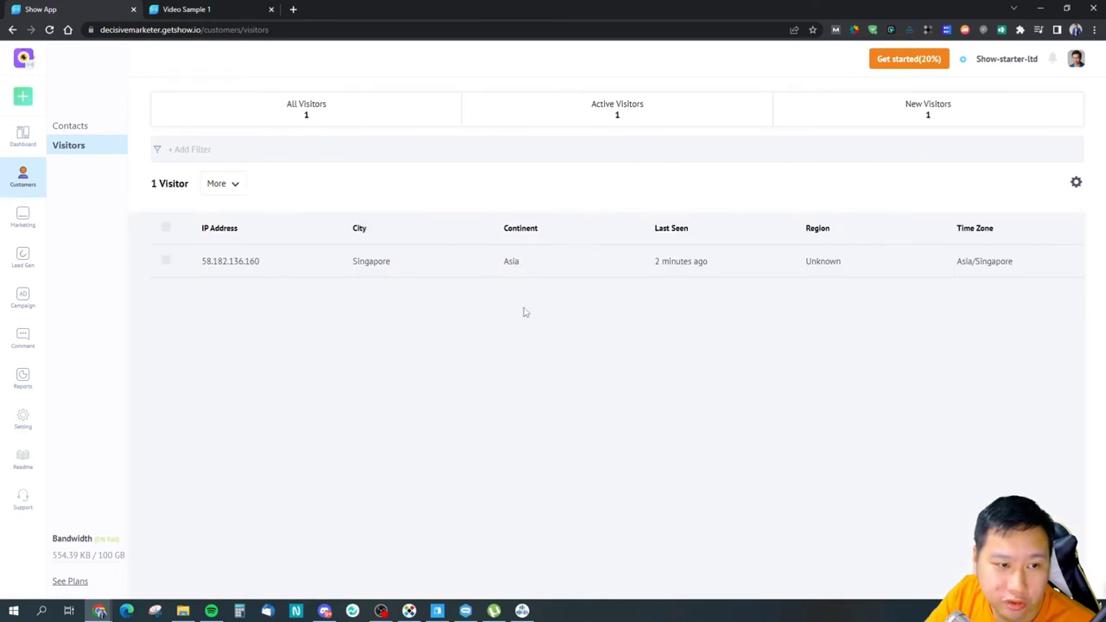
left_click(104, 129)
left_click(1076, 184)
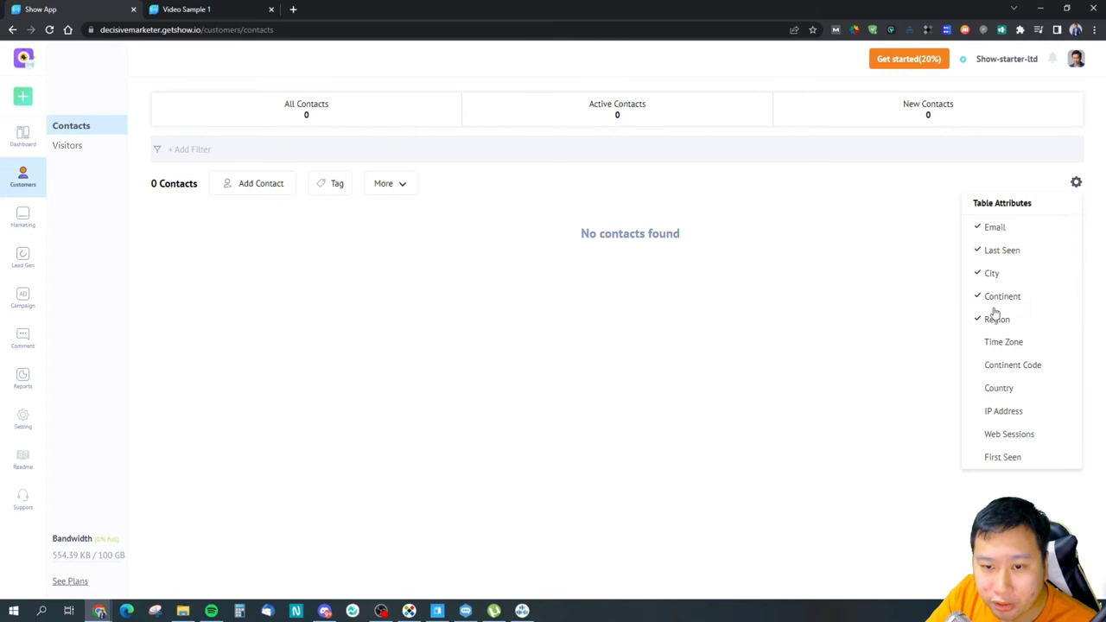
left_click(1075, 185)
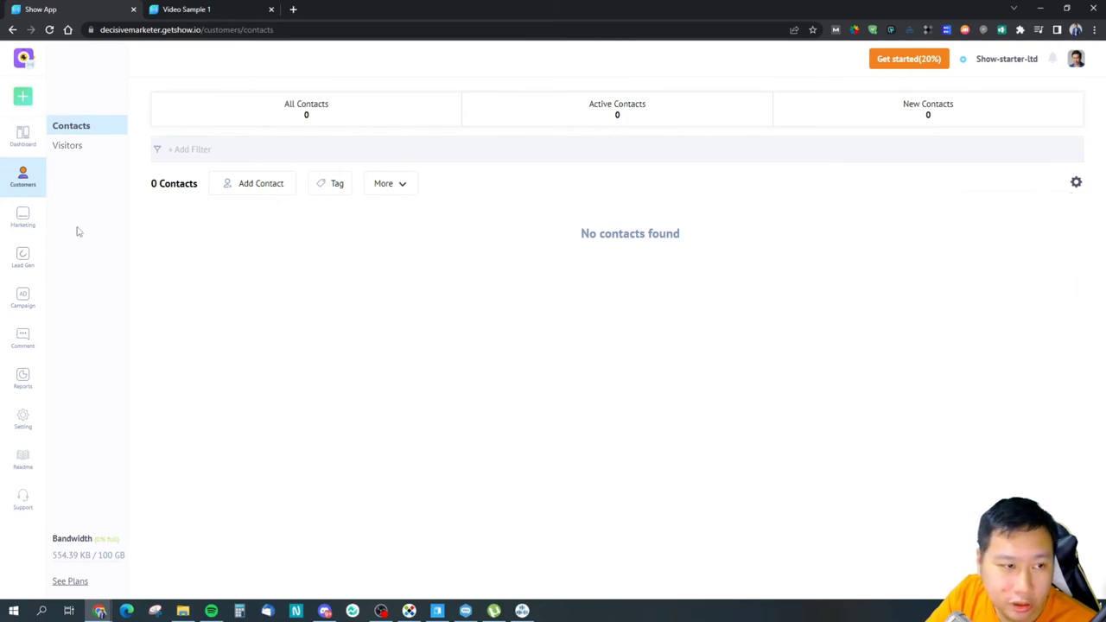
Step: Try Add Contact and More > Export Users, then go to the Marketing section
left_click(262, 186)
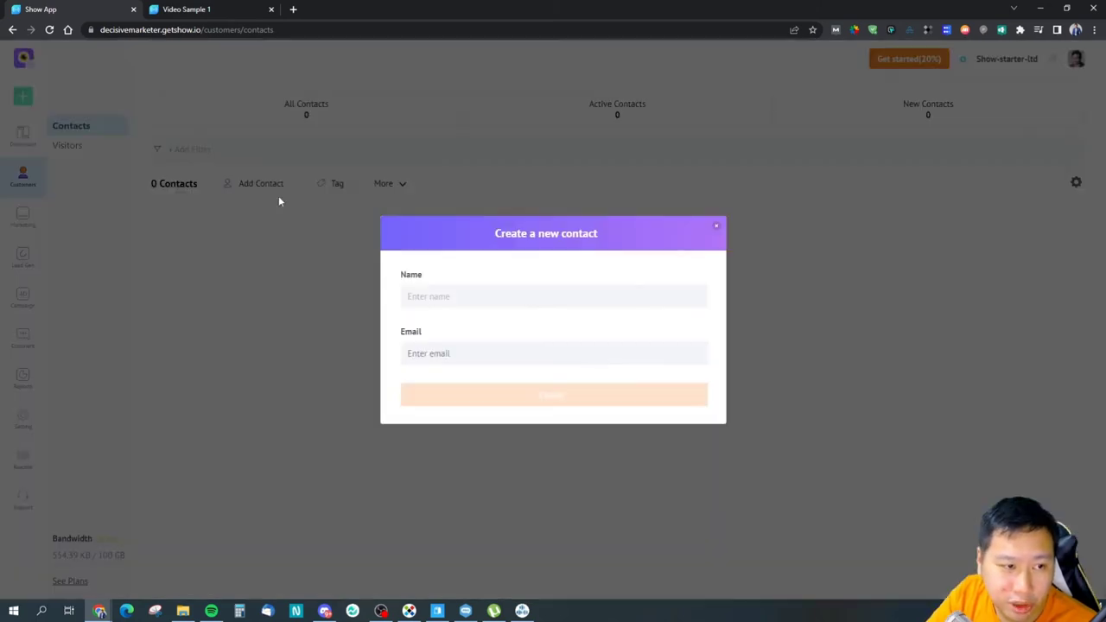
left_click(719, 226)
left_click(380, 184)
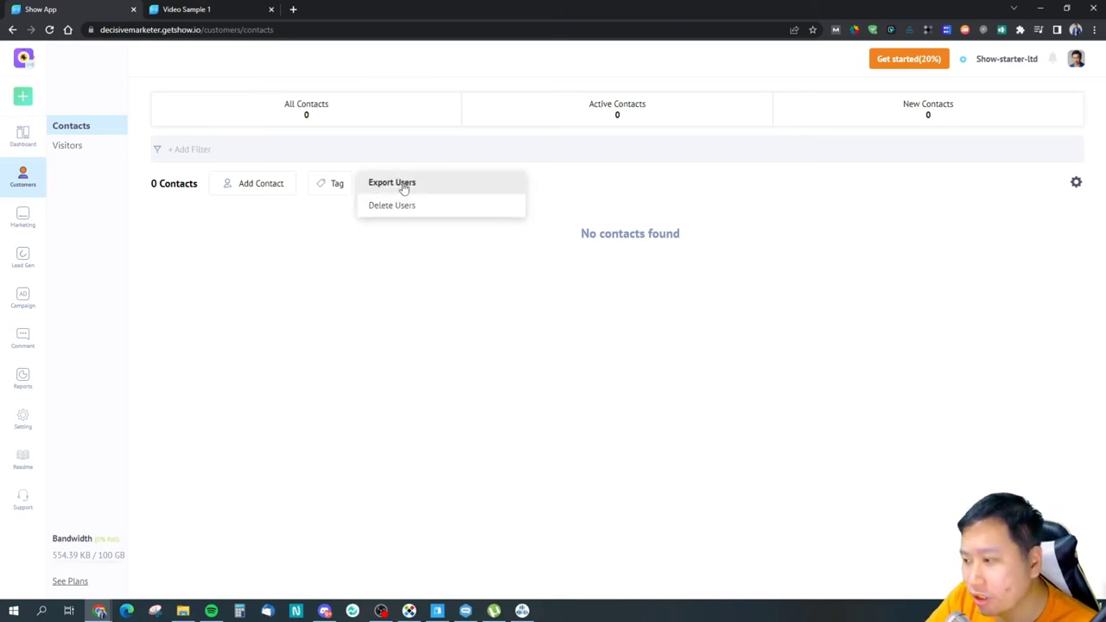
left_click(404, 190)
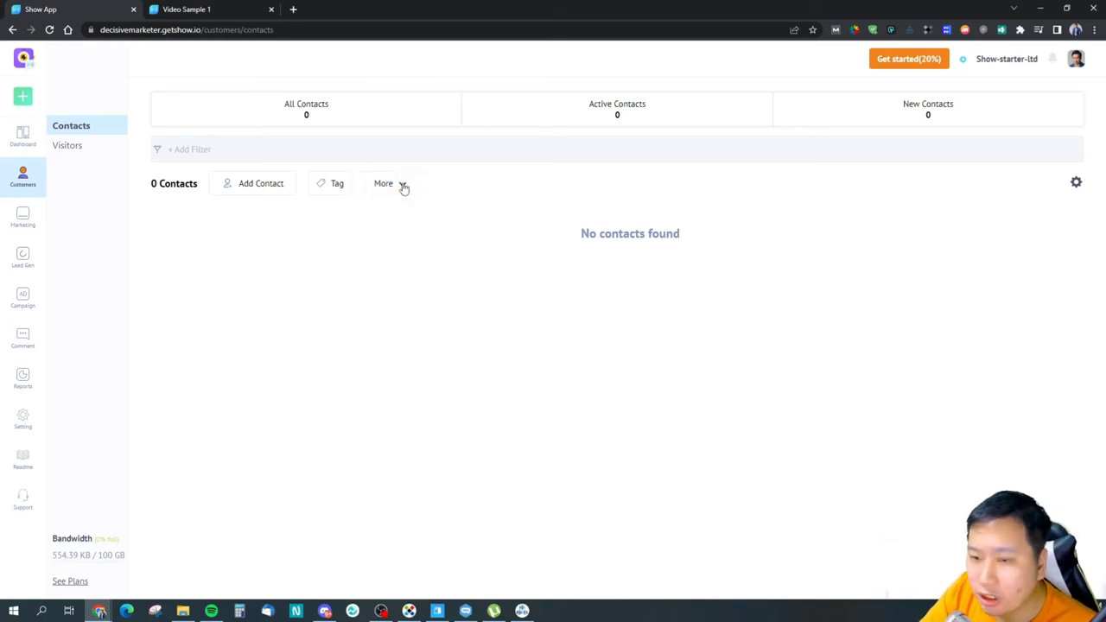
left_click(26, 229)
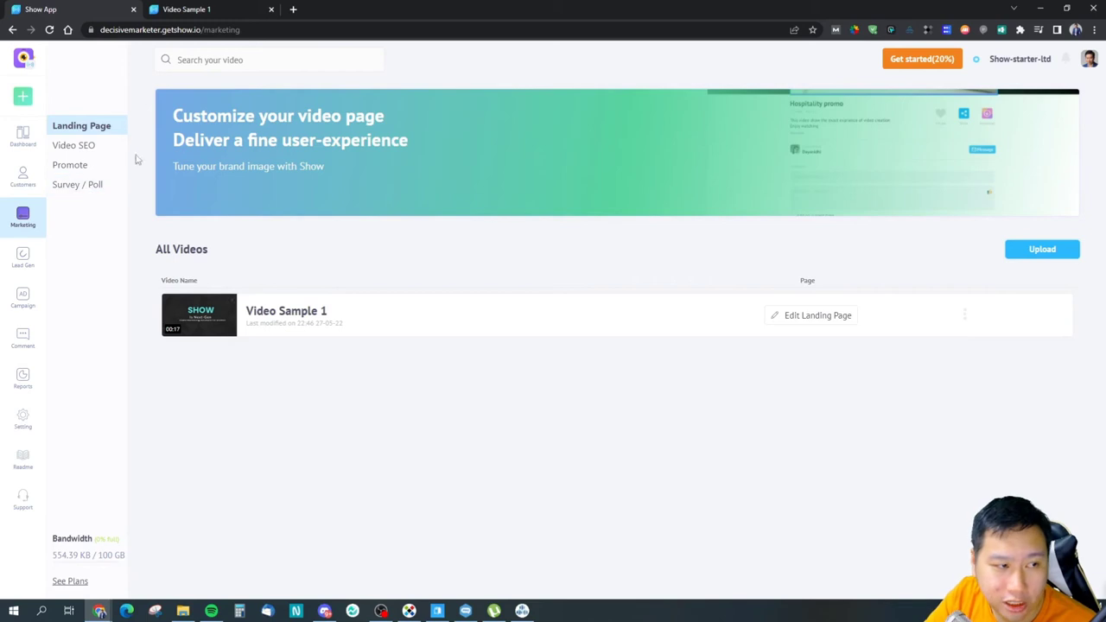
Step: Browse the Marketing Video SEO, Promote and Survey / Poll pages
left_click(75, 148)
left_click(74, 164)
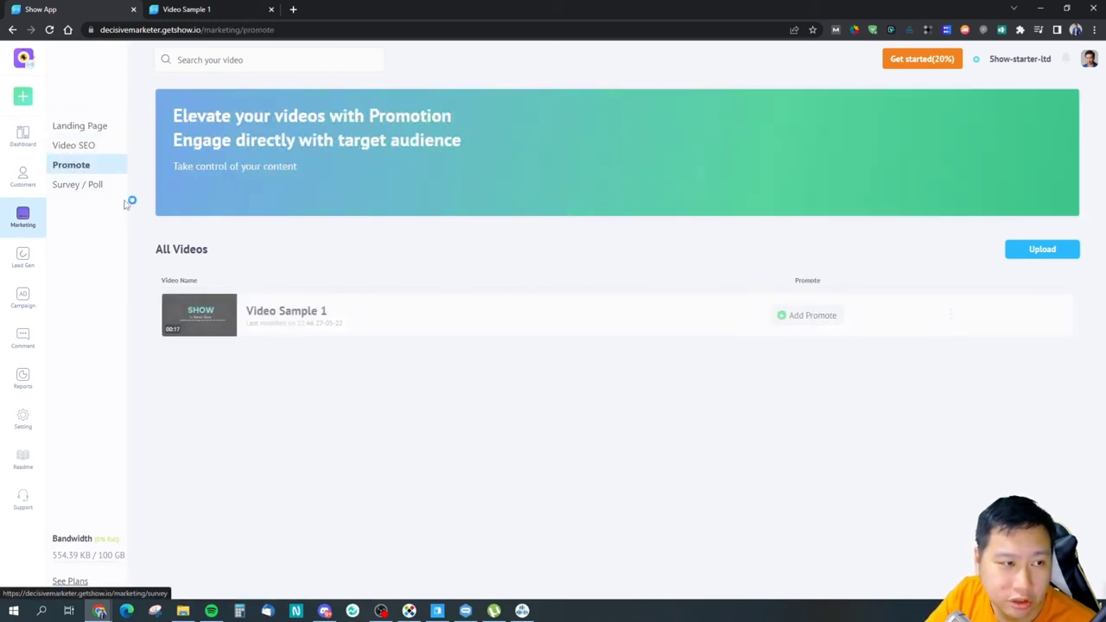
left_click(75, 187)
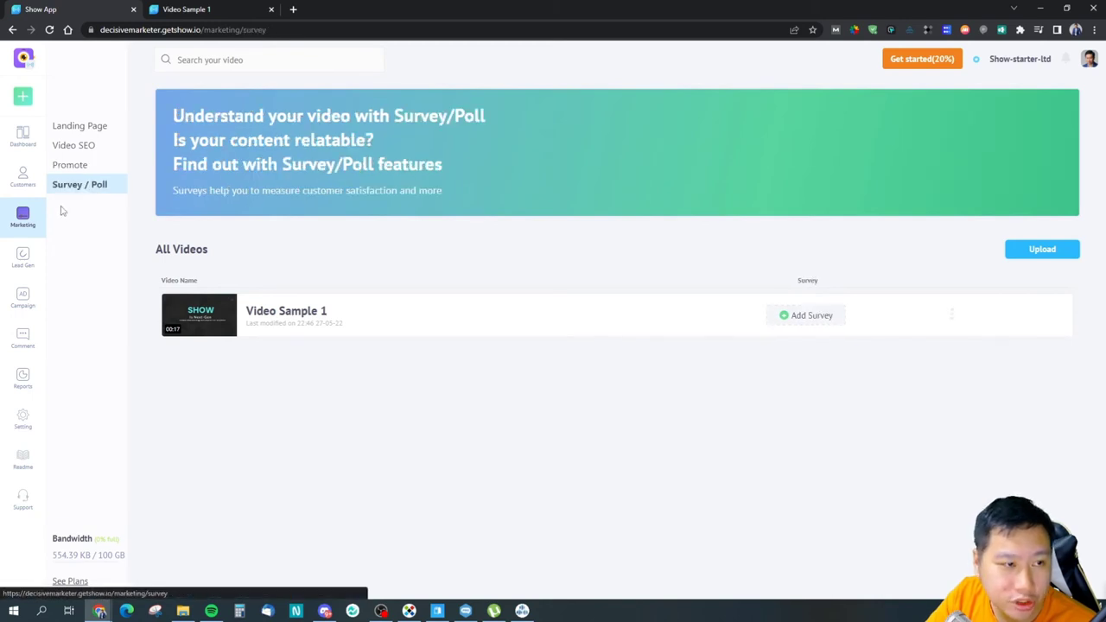
Step: Review Video Sample 1's Lead Gen User Tracking options, then open Campaign Social Publish
left_click(25, 260)
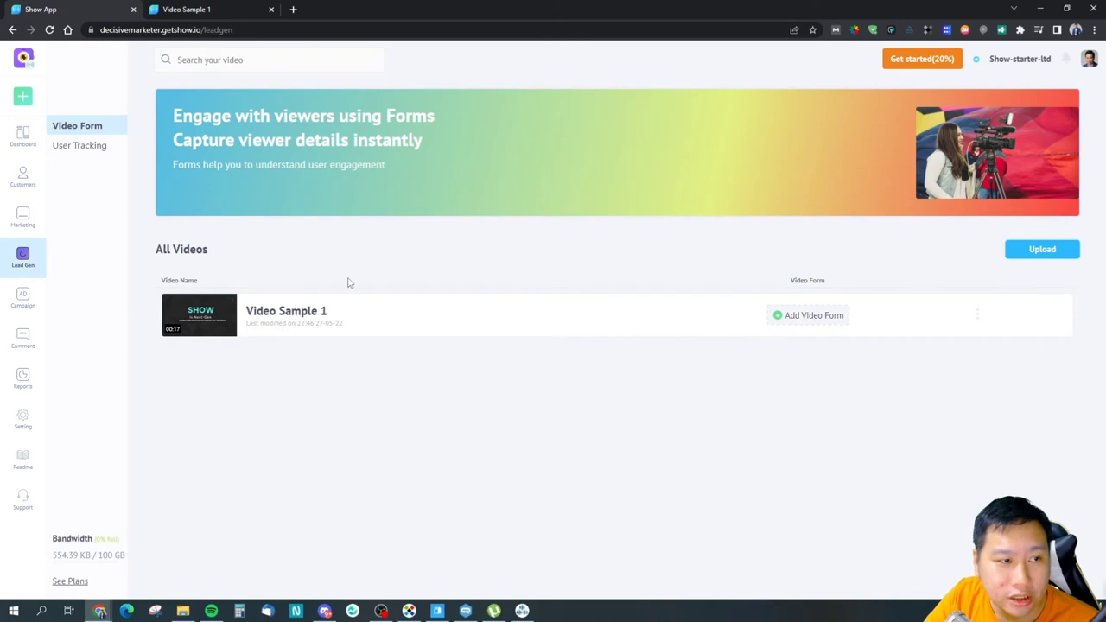
left_click(95, 149)
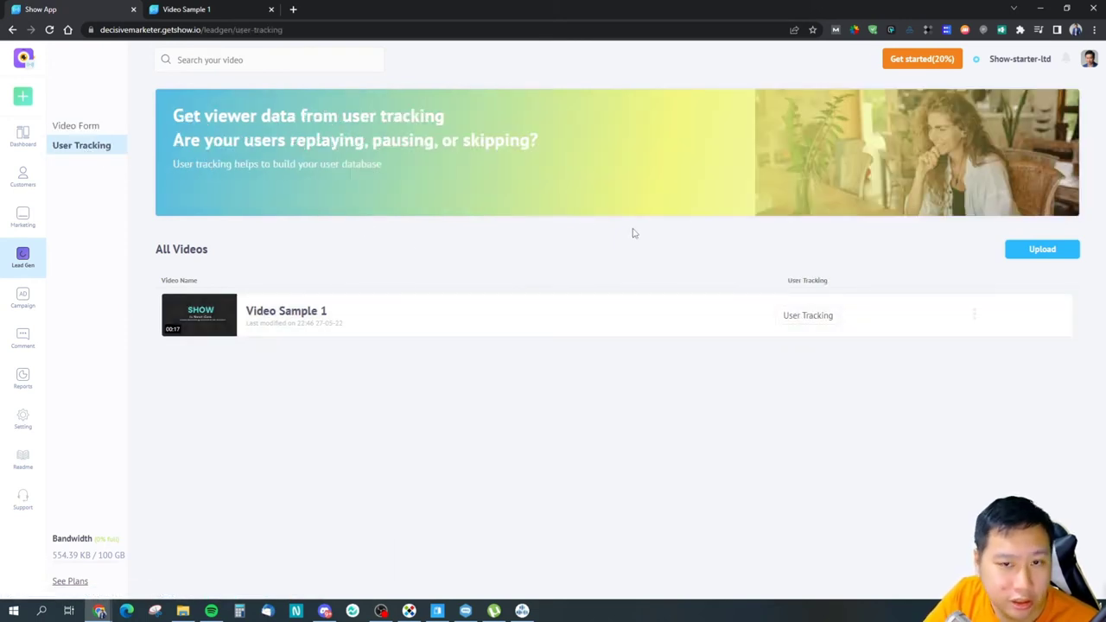
left_click(799, 317)
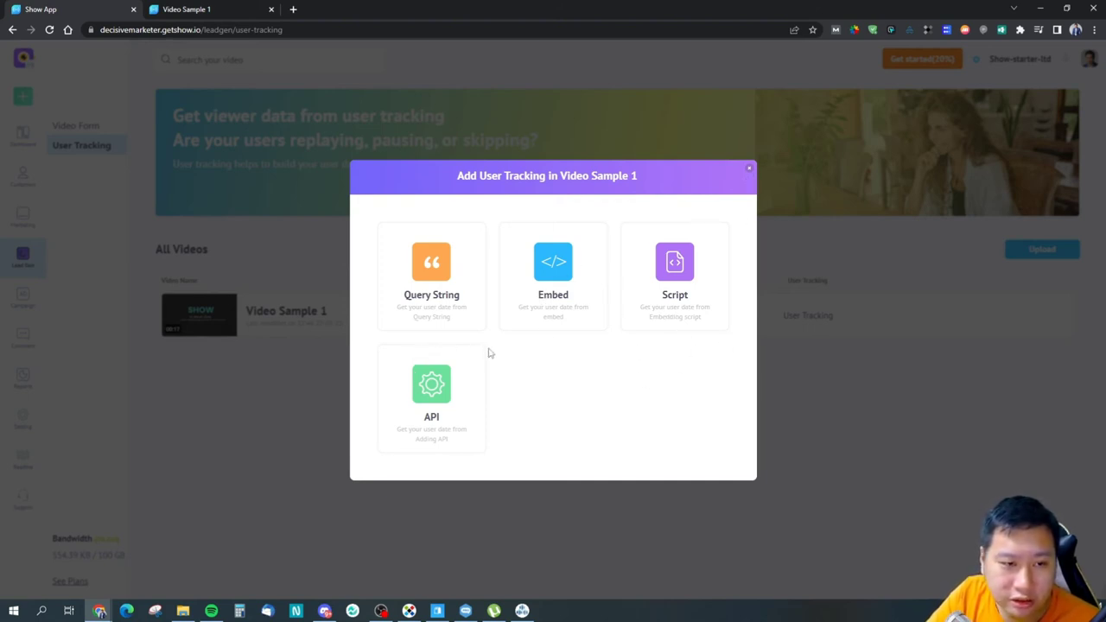
left_click(750, 173)
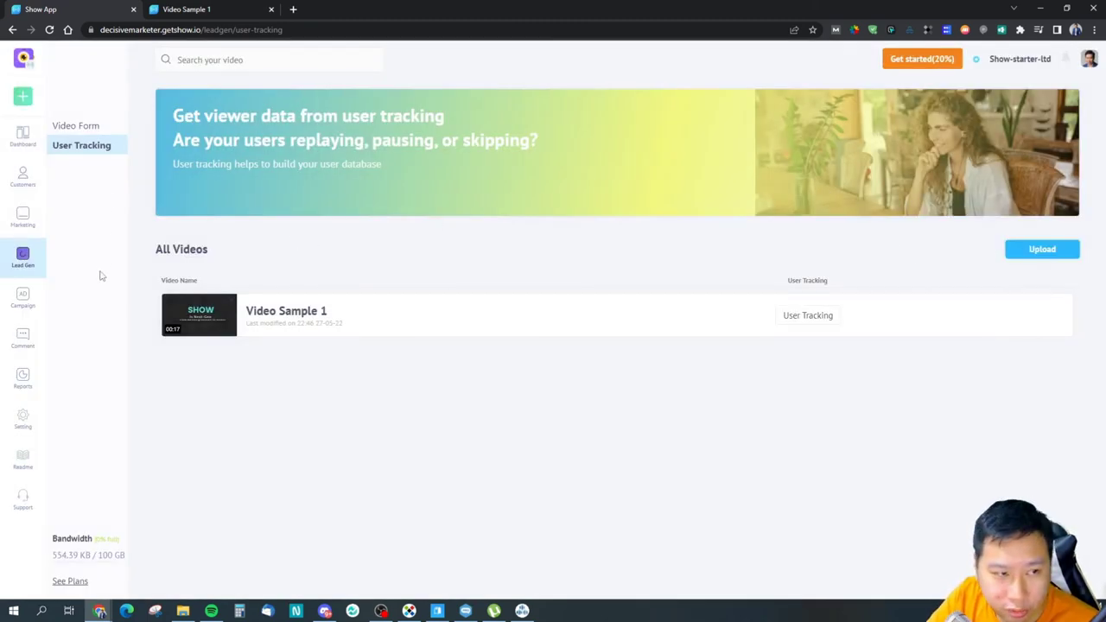
left_click(26, 308)
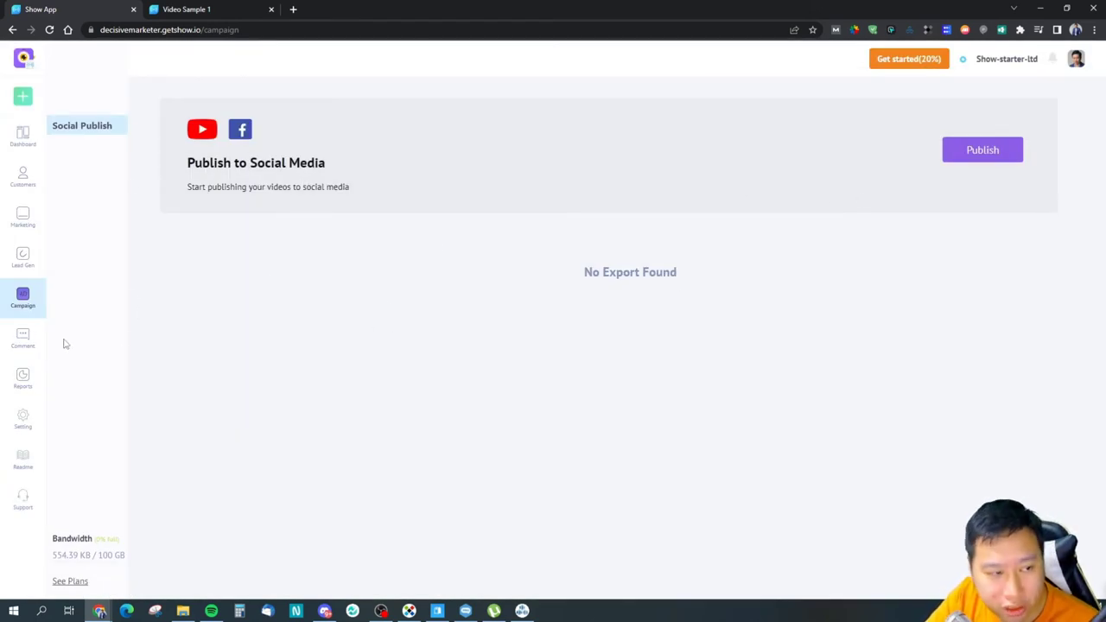
Step: View Comments, then Video Reports (1 view, 100% play rate) and Survey Reports
left_click(20, 346)
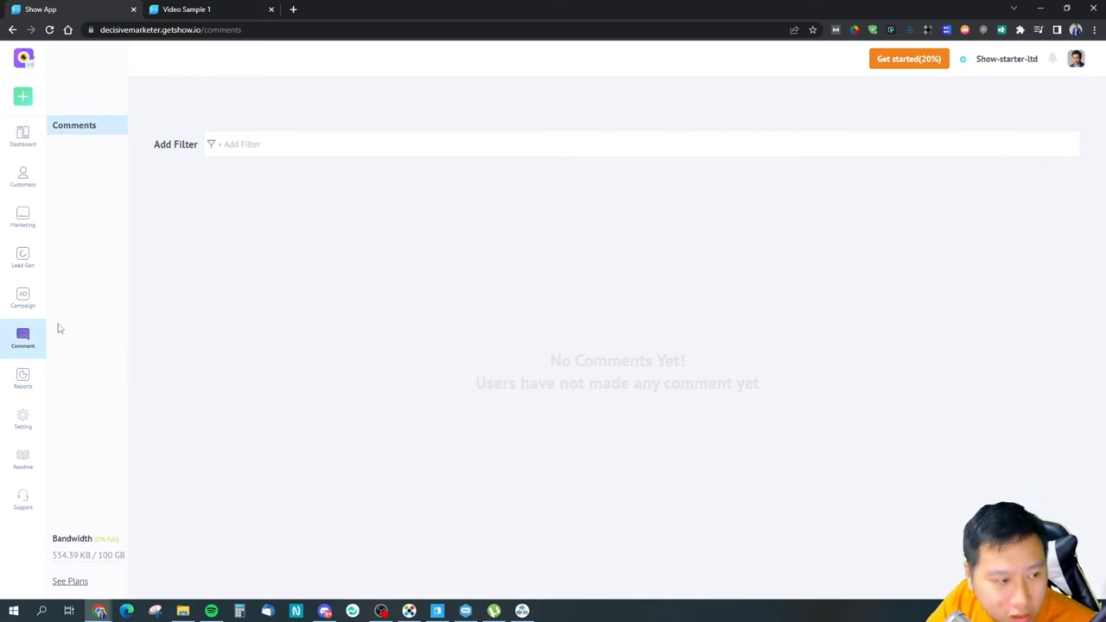
left_click(23, 379)
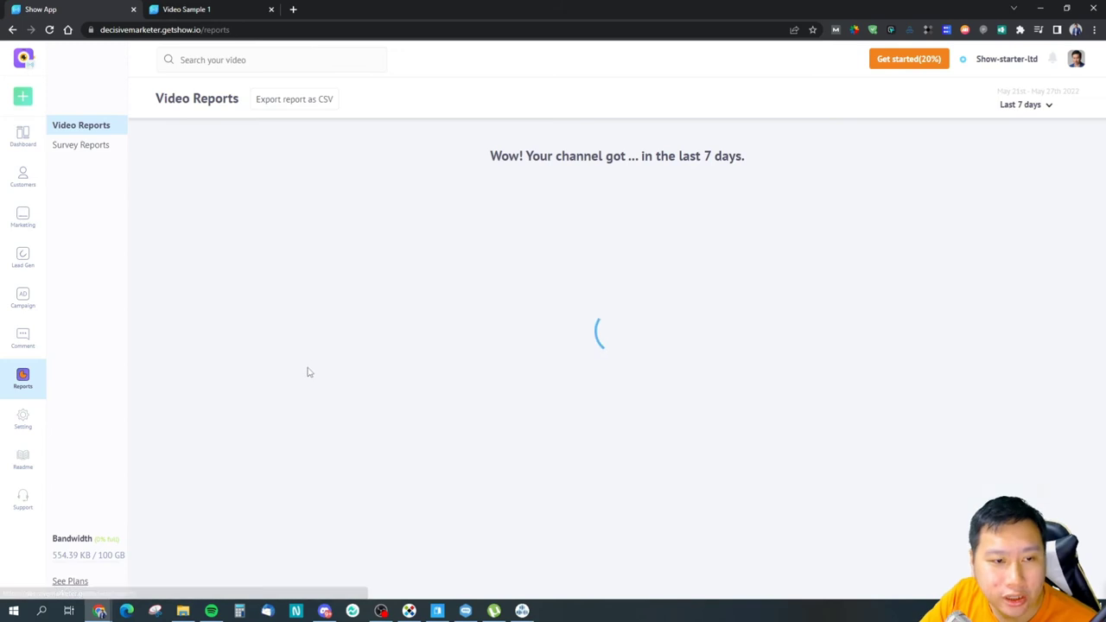
scroll(630, 421, "down", 1)
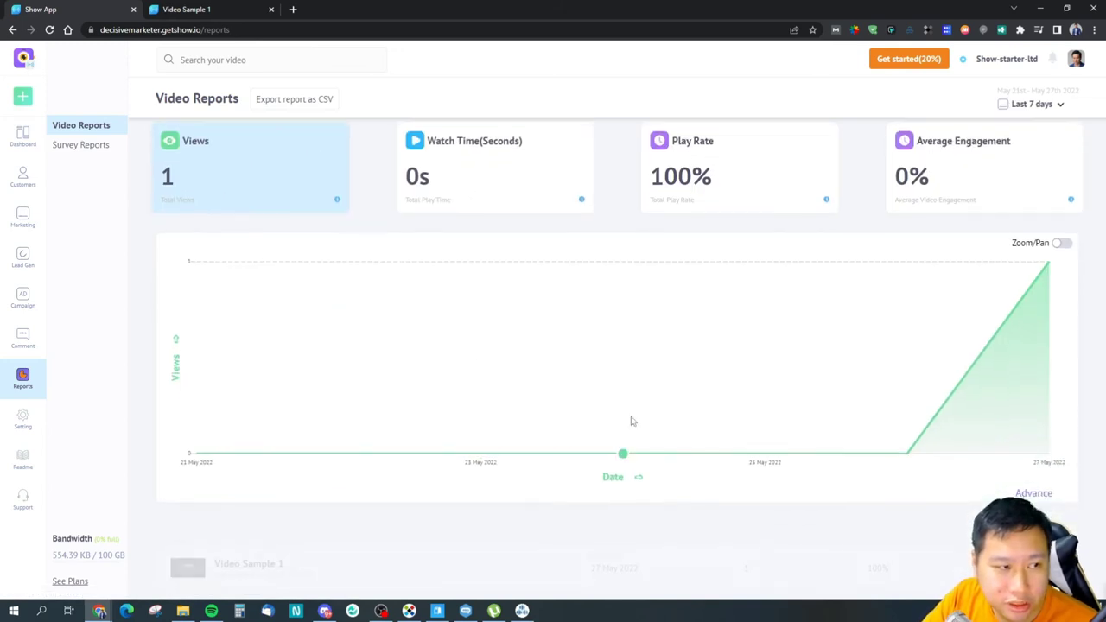
scroll(667, 451, "up", 1)
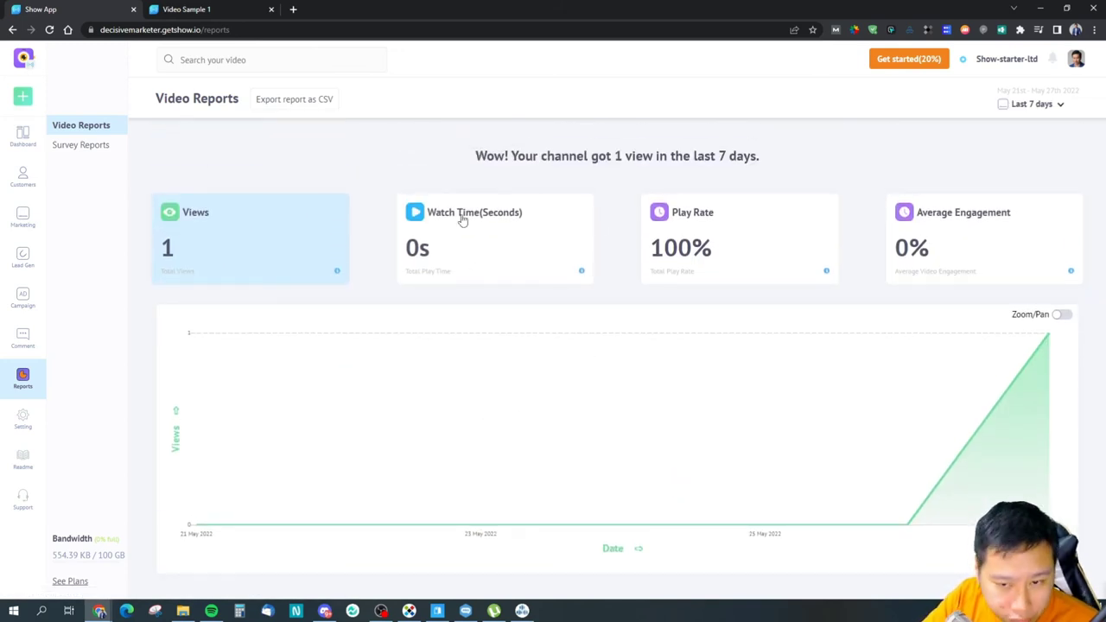
left_click(83, 149)
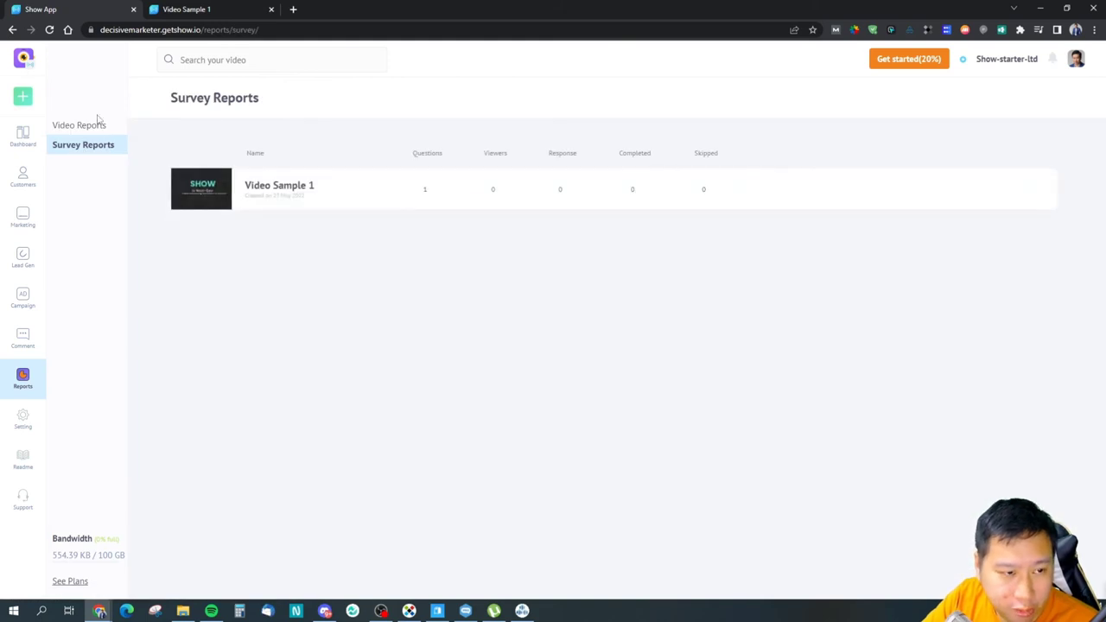
left_click(87, 124)
Step: Leave settings for the My Video dashboard, cancel an Upload Video, and open docs.getshow.io
left_click(26, 419)
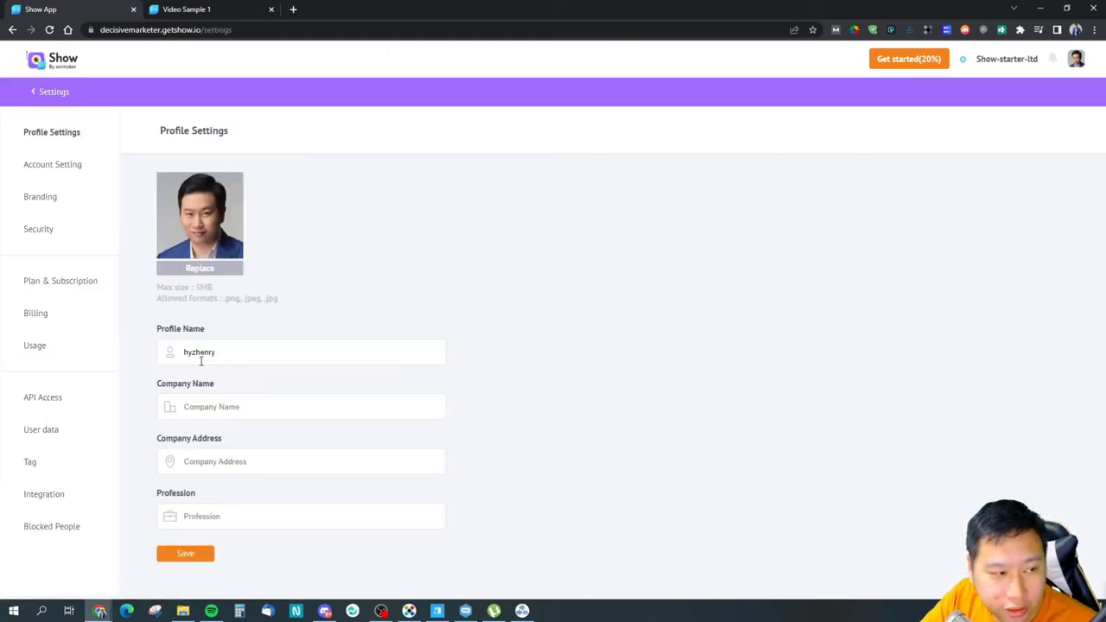
left_click(45, 97)
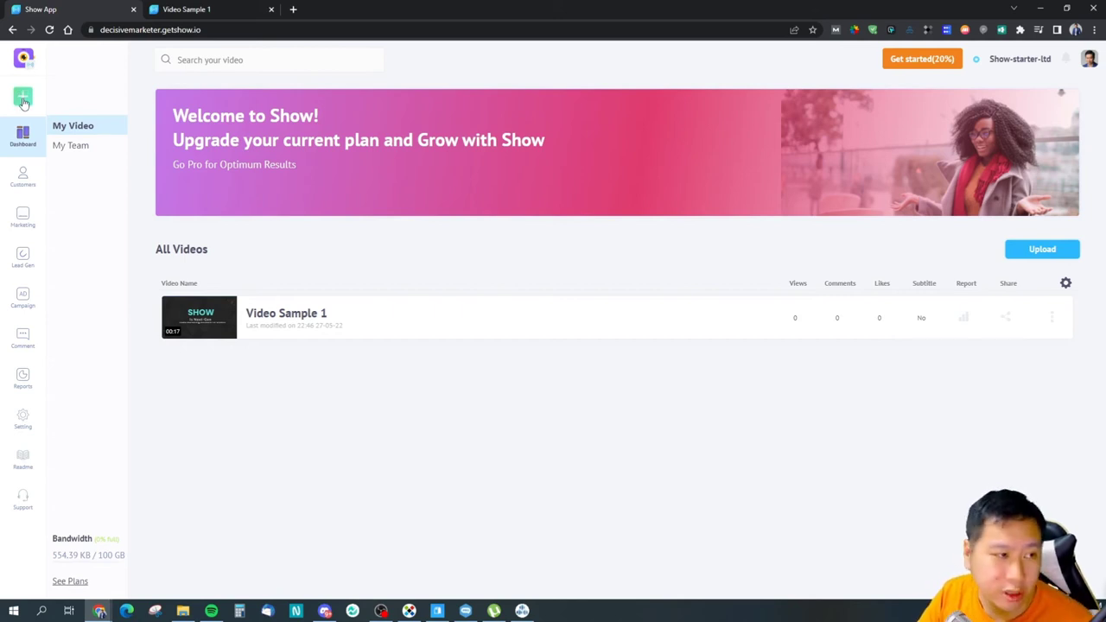
left_click(23, 100)
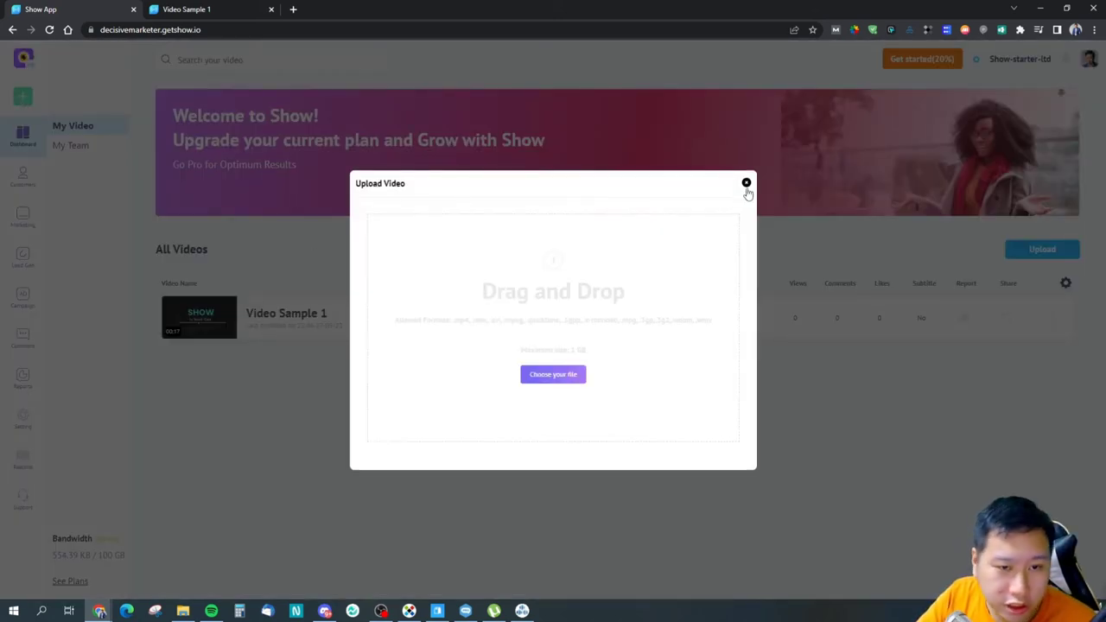
left_click(747, 184)
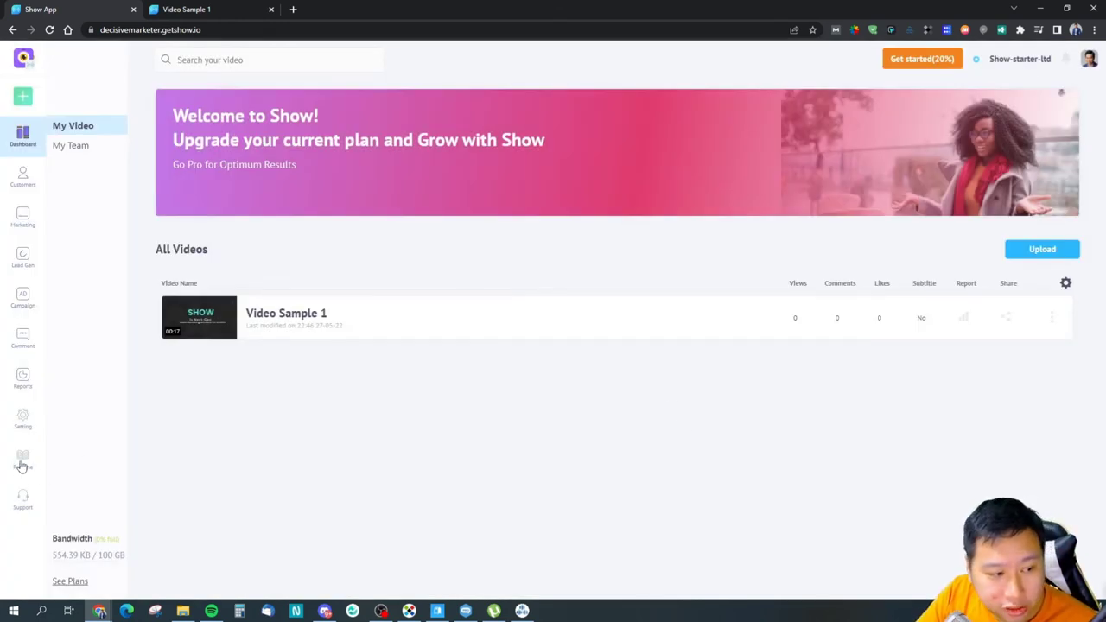
left_click(21, 465)
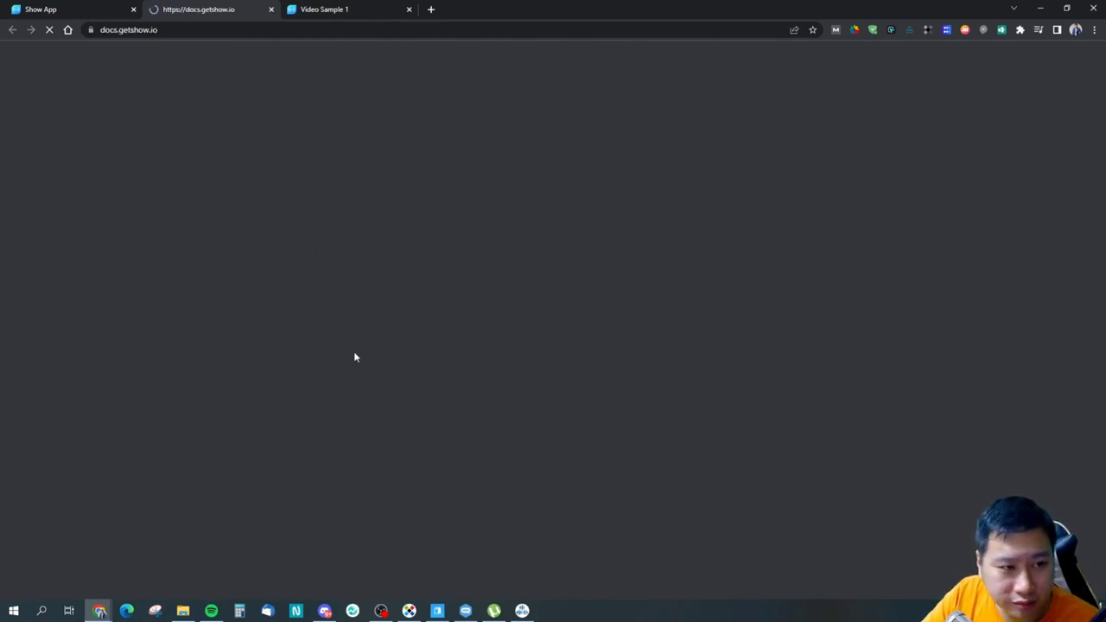
Step: Skim the Show 'n Tell guide topics on docs.getshow.io, then return to the My Video dashboard
scroll(804, 427, "down", 1)
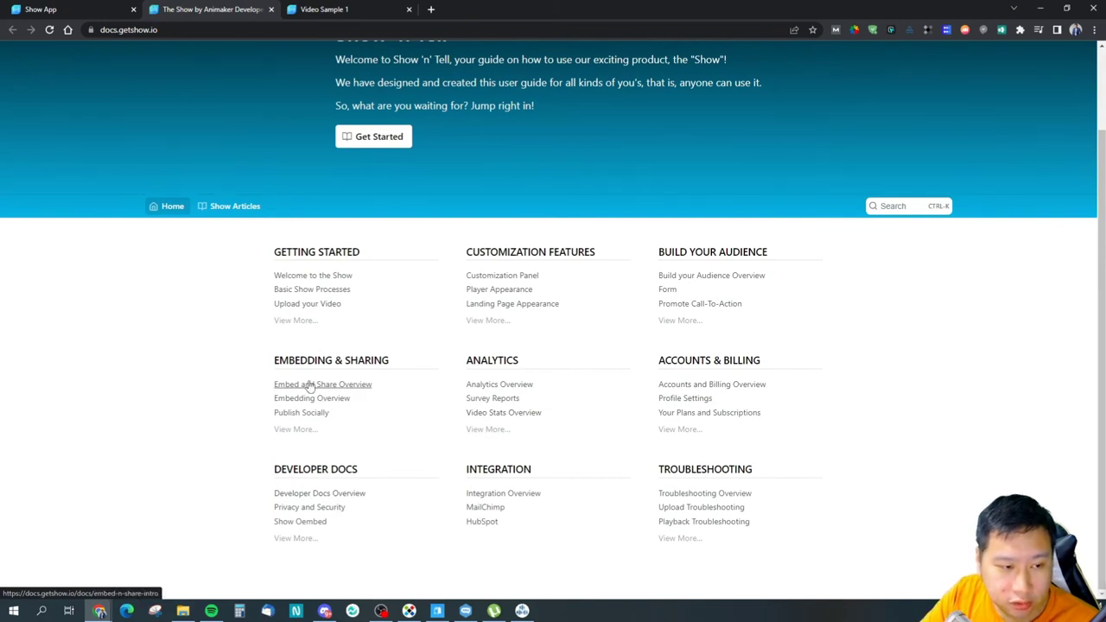
scroll(315, 364, "up", 1)
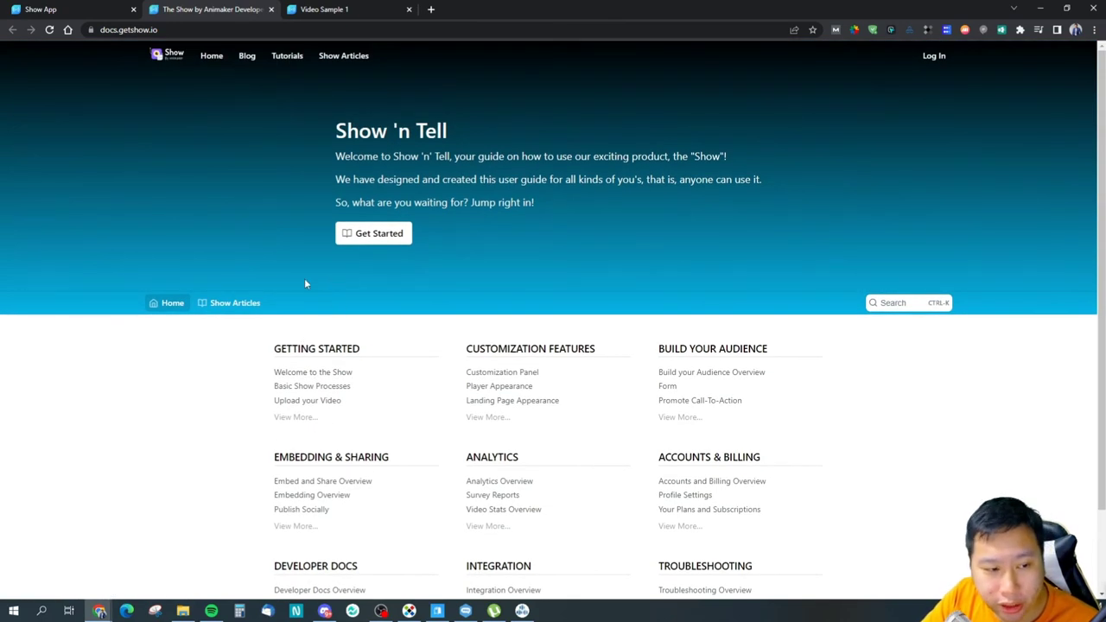
left_click(106, 16)
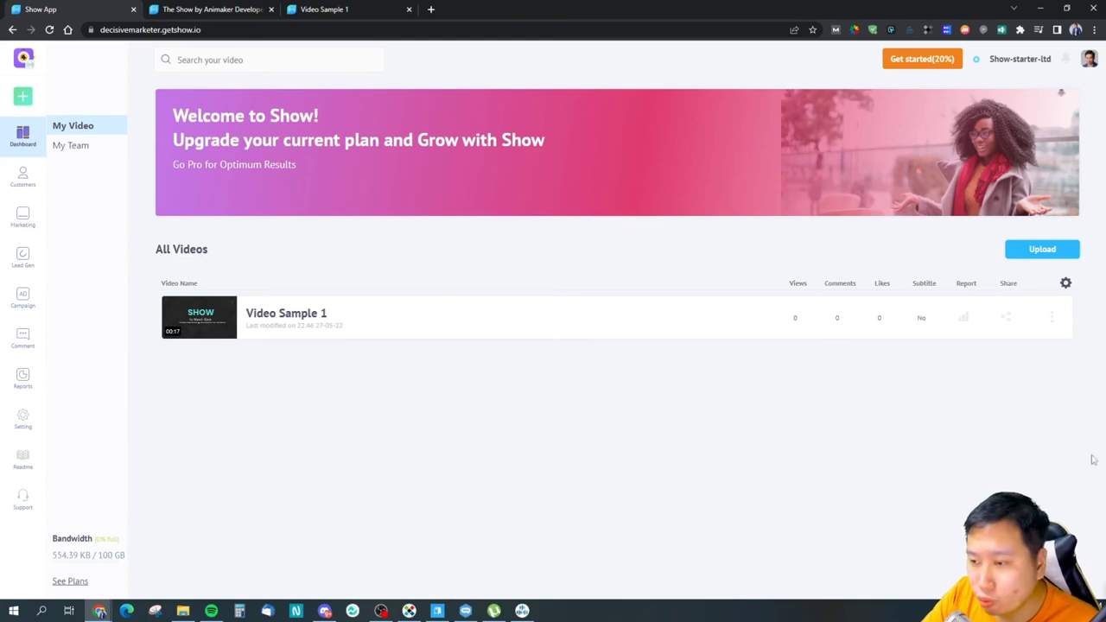